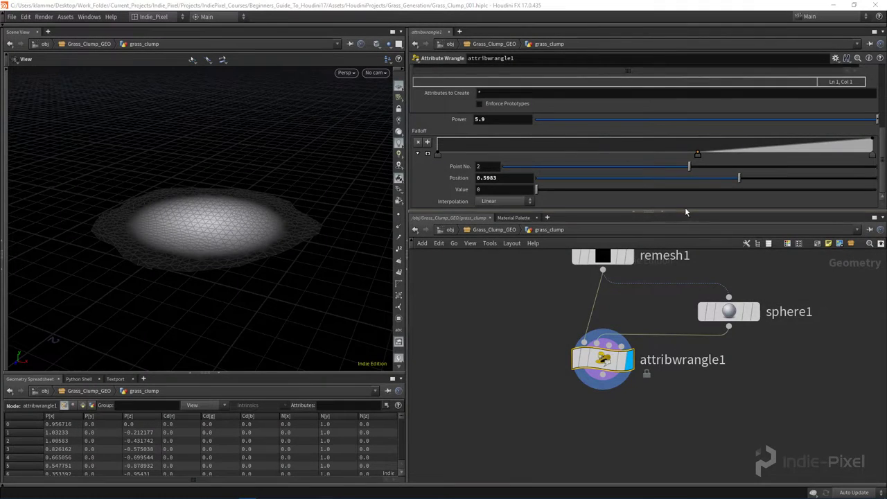
- Rename the attribwrangle1 node as ramp_attr
drag(684, 211, 685, 165)
drag(265, 216, 236, 234)
middle_drag(727, 367, 711, 389)
double_click(667, 358)
text(ramp_a)
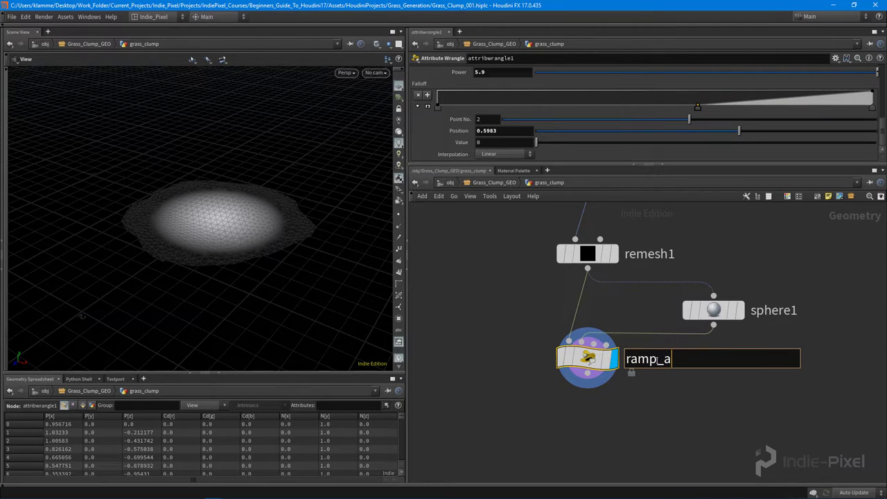
text(ttr)
key(Return)
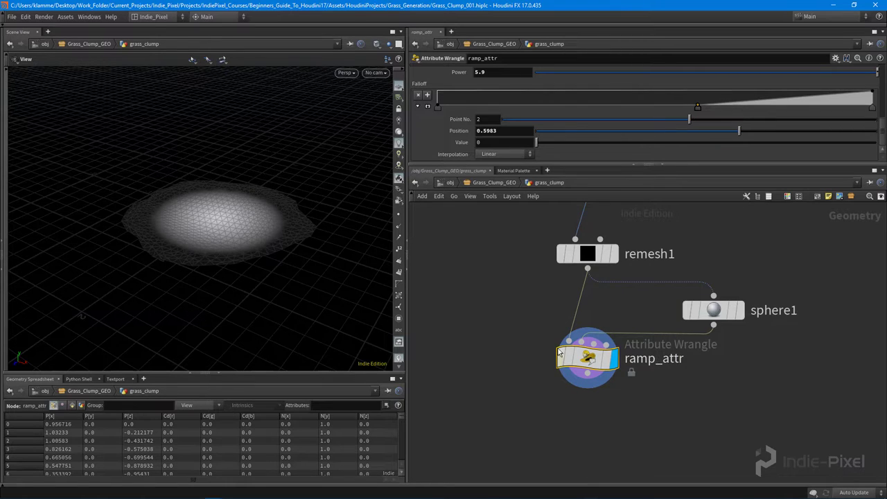
scroll(510, 300, down, 5)
scroll(525, 356, up, 6)
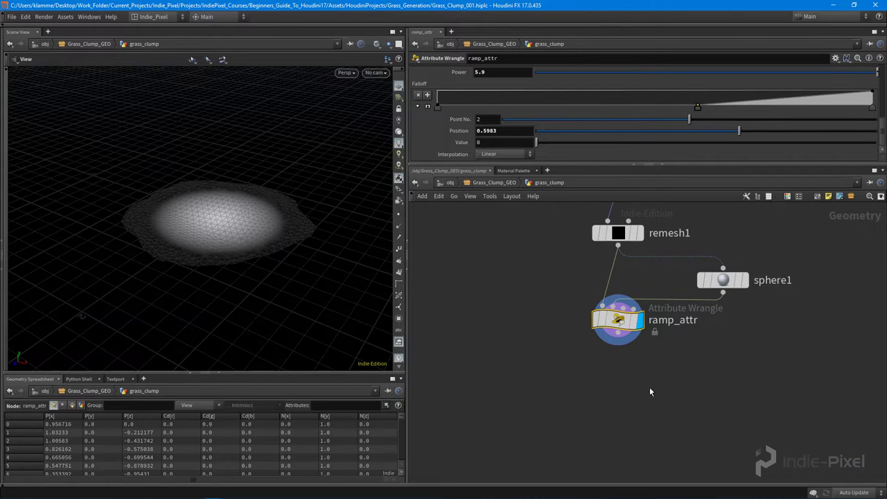
right_drag(194, 212, 219, 259)
drag(219, 259, 262, 284)
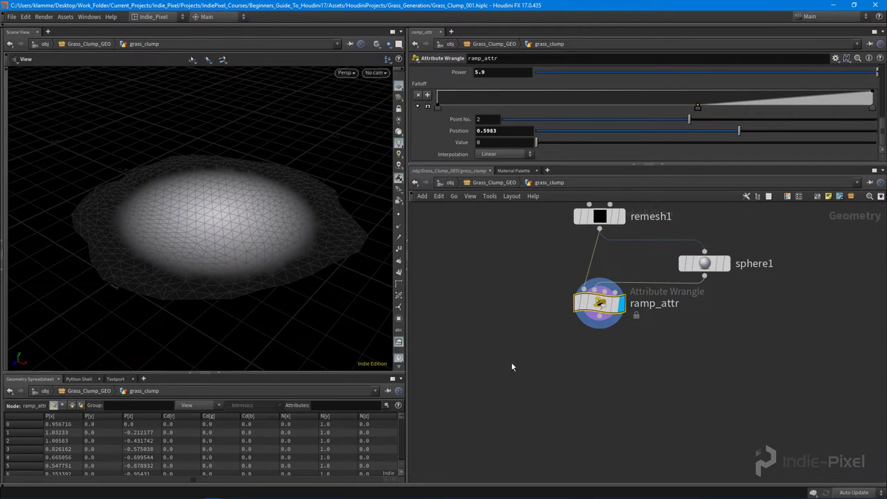
middle_drag(512, 366, 514, 347)
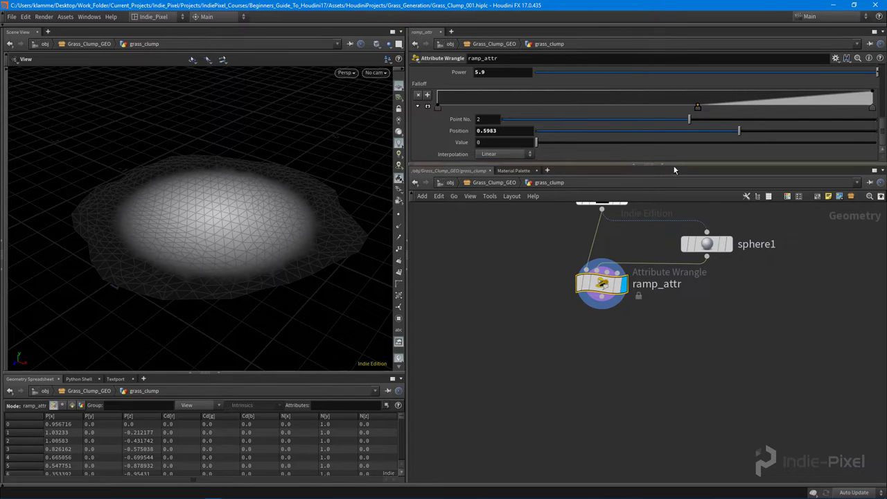
- Delete the float power = pow(gradient, chf("power")); line from the ramp_attr wrangle's VEX code
drag(674, 164, 674, 263)
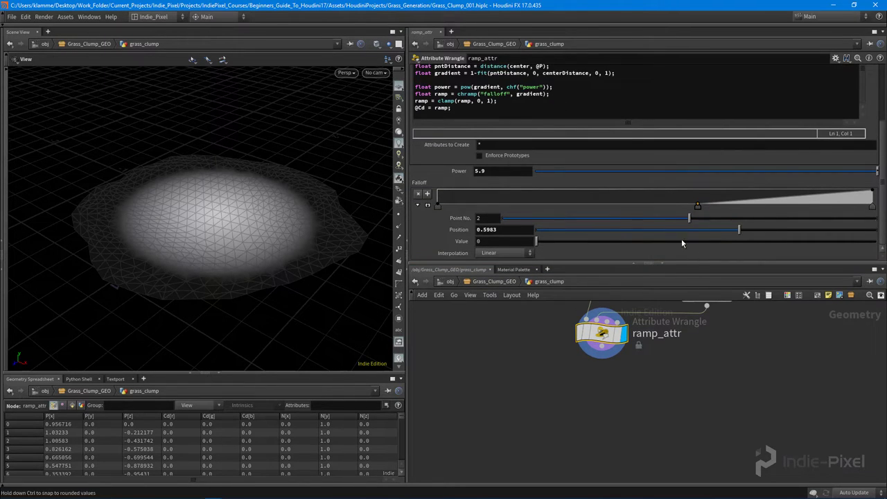
scroll(604, 199, up, 2)
scroll(603, 199, up, 1)
drag(560, 163, 386, 165)
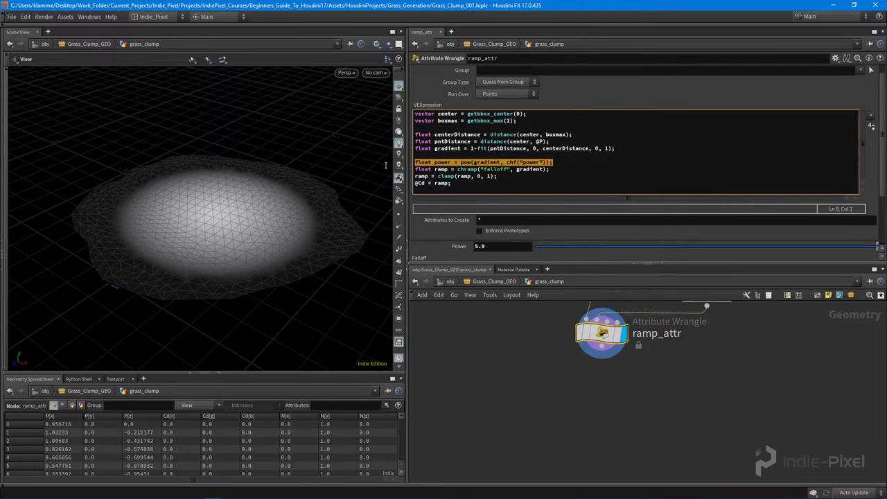
key(BackSpace)
key(BackSpace)
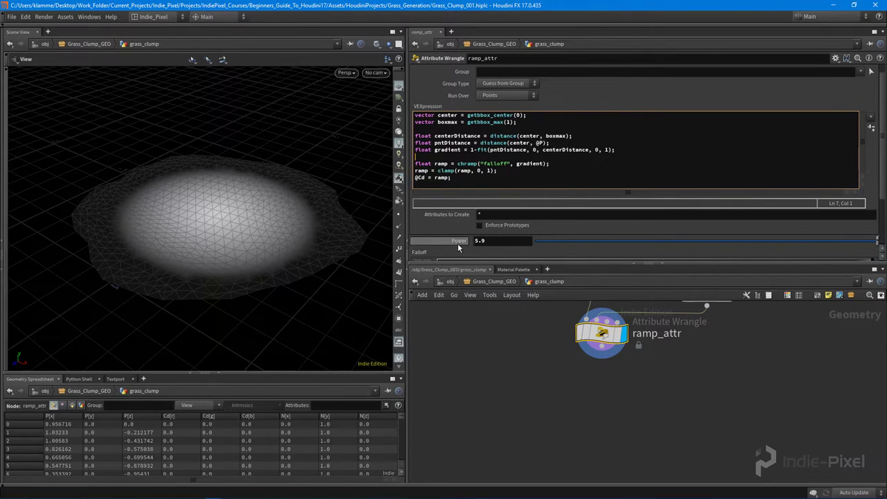
- Remove the unused Power parameter from the ramp_attr node's parameter interface and accept the edit
click(480, 240)
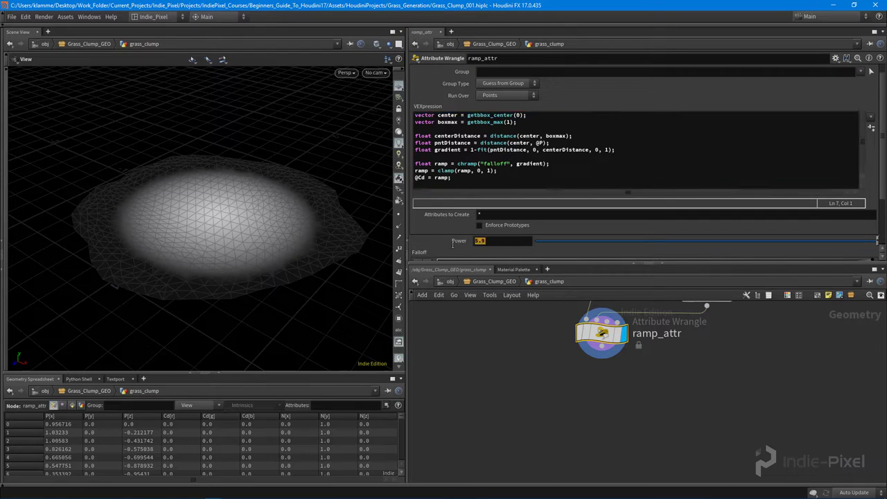
click(445, 242)
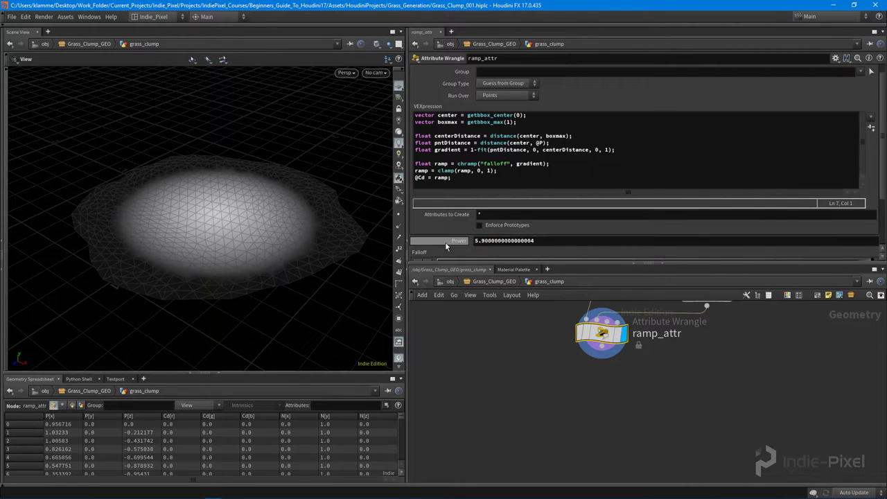
click(835, 59)
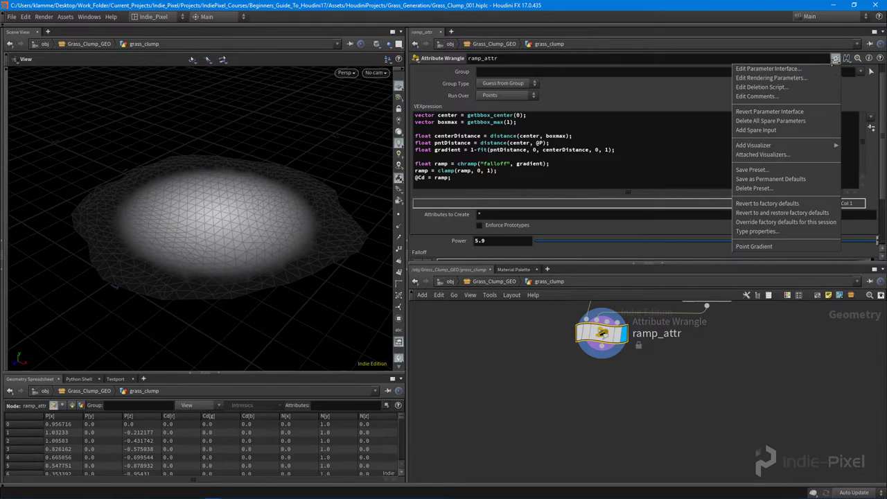
click(766, 70)
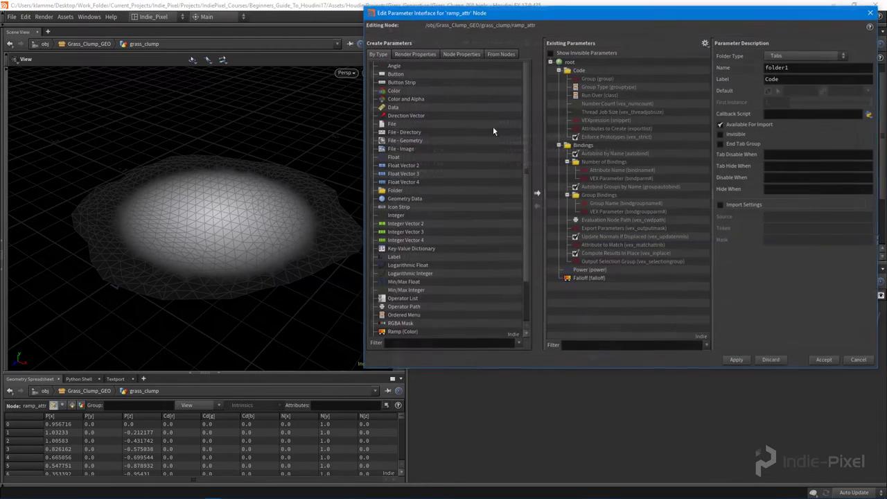
click(590, 271)
key(Delete)
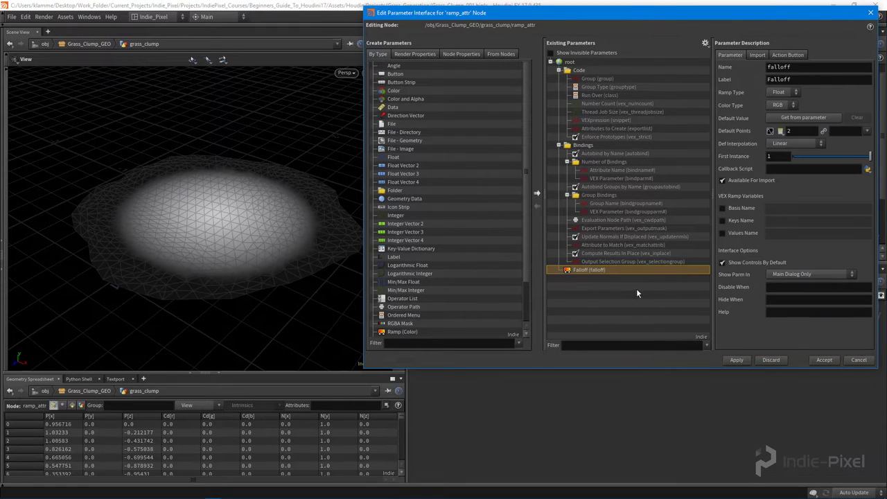
click(734, 359)
click(824, 360)
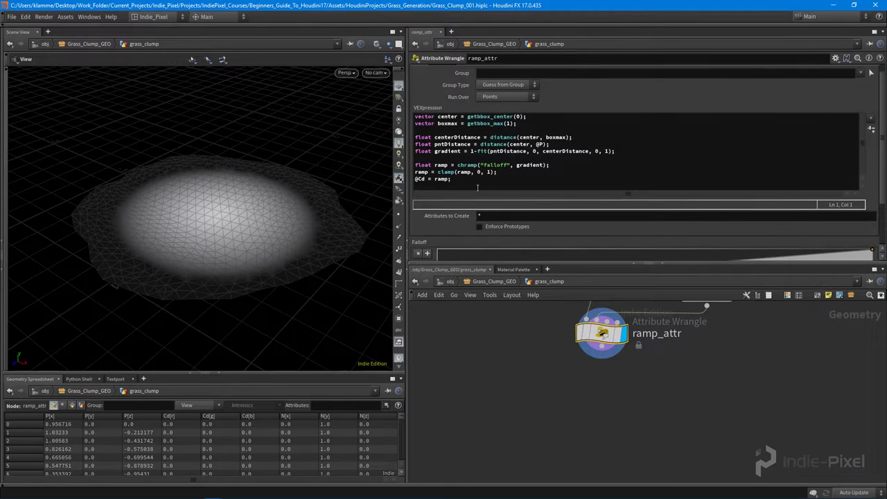
- Reshape the Falloff ramp by adding a control point on its slope and moving zero-value point 2 to position about 0.544
drag(698, 208, 534, 206)
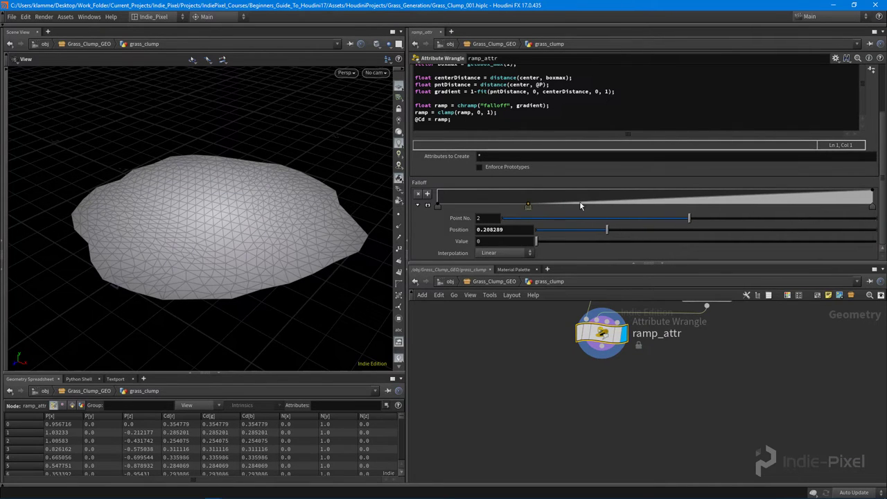
mouse_move(707, 201)
mouse_down()
mouse_move(753, 200)
mouse_move(724, 199)
mouse_up()
mouse_move(527, 208)
mouse_down()
mouse_move(685, 203)
mouse_move(674, 206)
mouse_up()
mouse_move(692, 264)
mouse_down()
mouse_move(685, 291)
mouse_move(685, 274)
mouse_up()
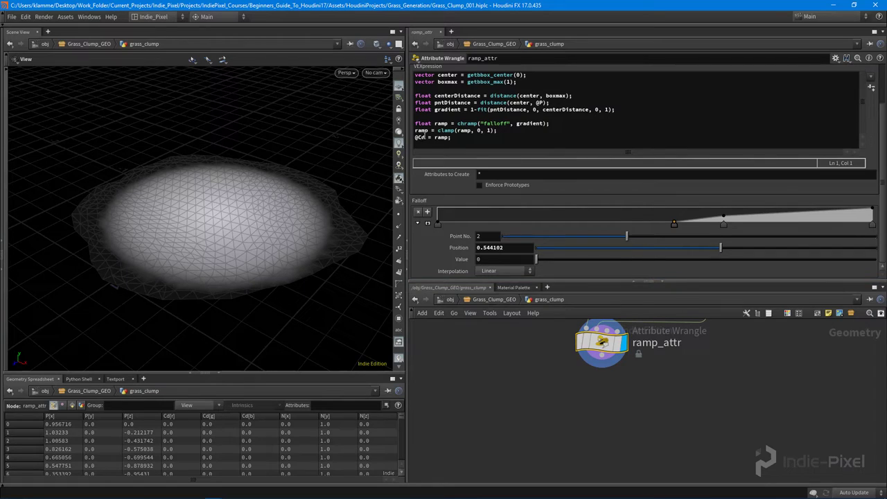
drag(454, 137, 414, 137)
key(BackSpace)
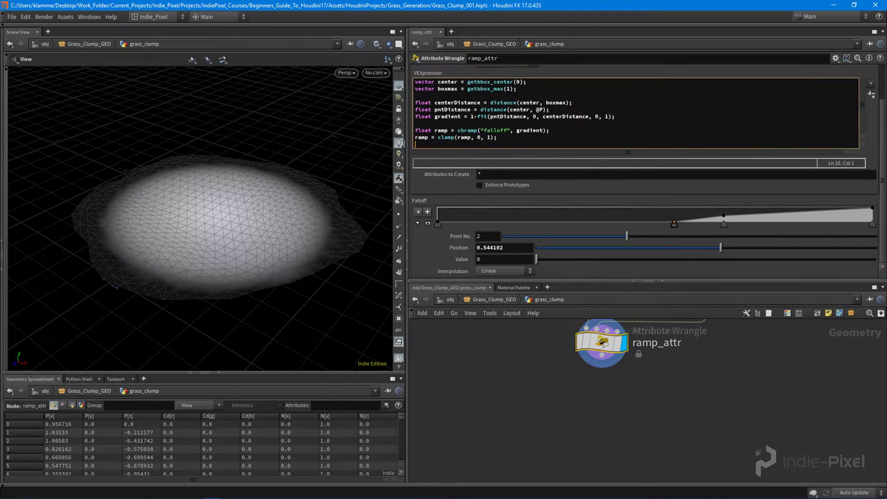
text(@desnity)
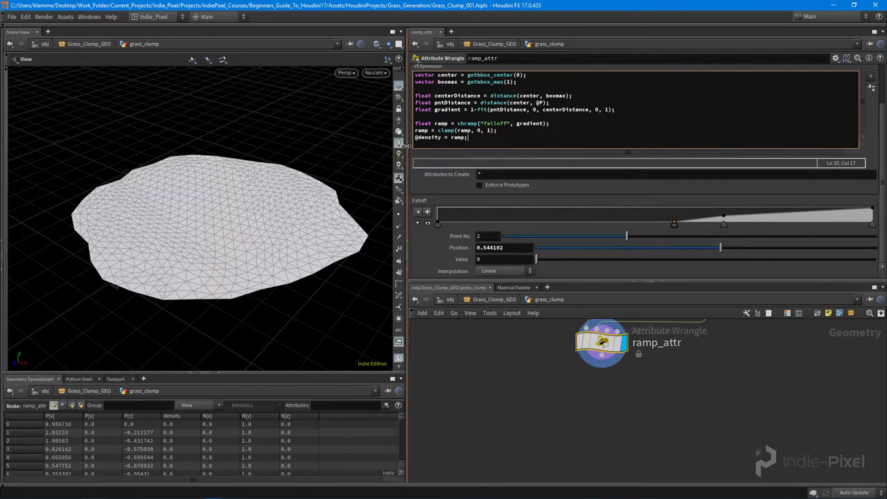
alt+drag(241, 255, 147, 164)
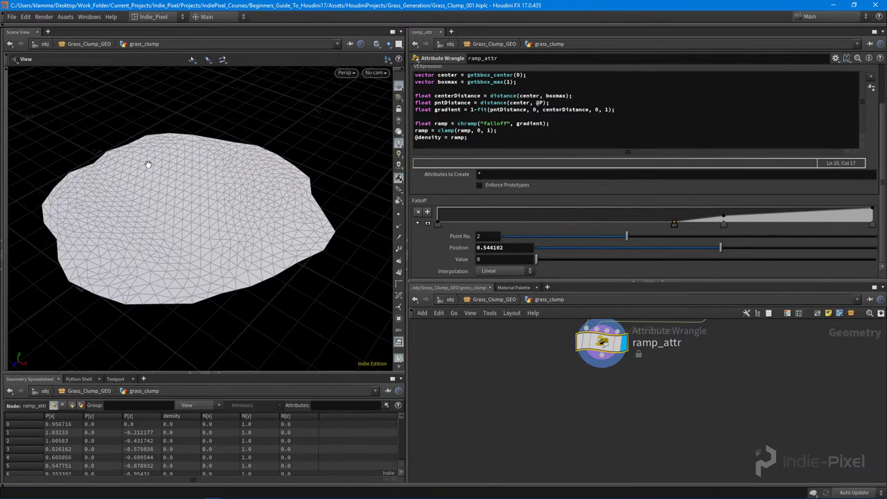
alt+drag(180, 235, 216, 223)
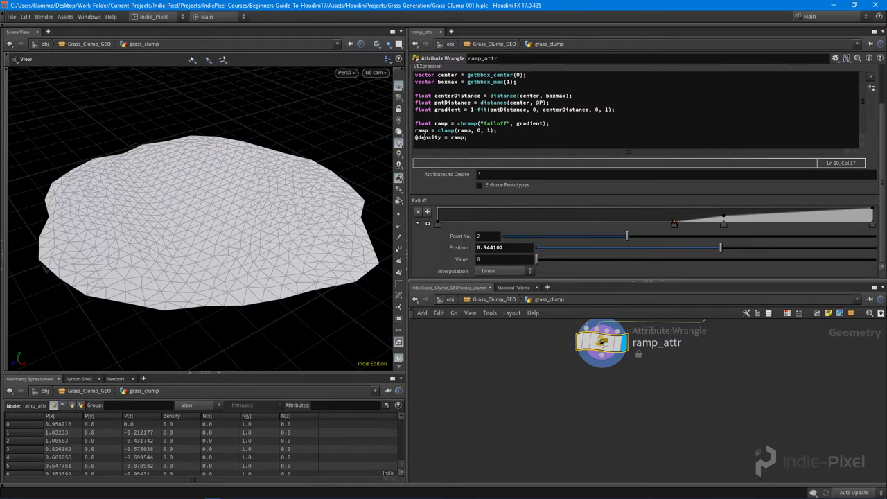
drag(442, 138, 422, 137)
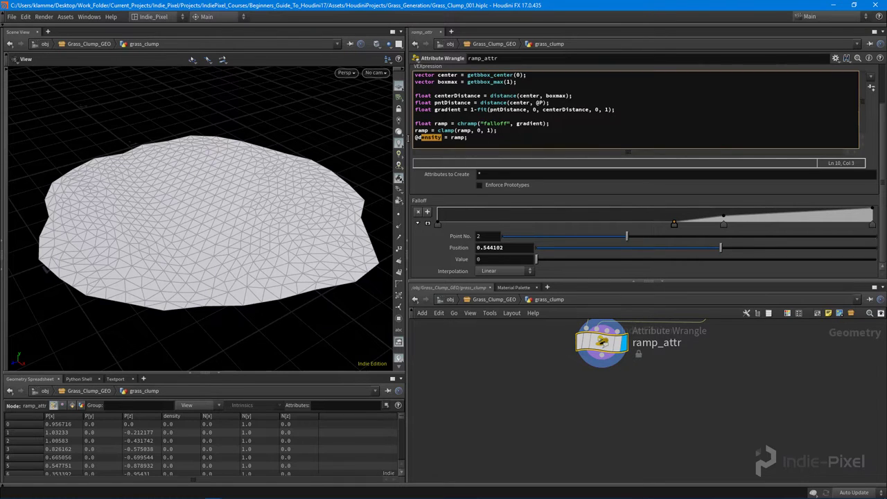
- Add a Scatter node below ramp_attr, connect it to the wrangle's output and display its result
drag(709, 281, 709, 216)
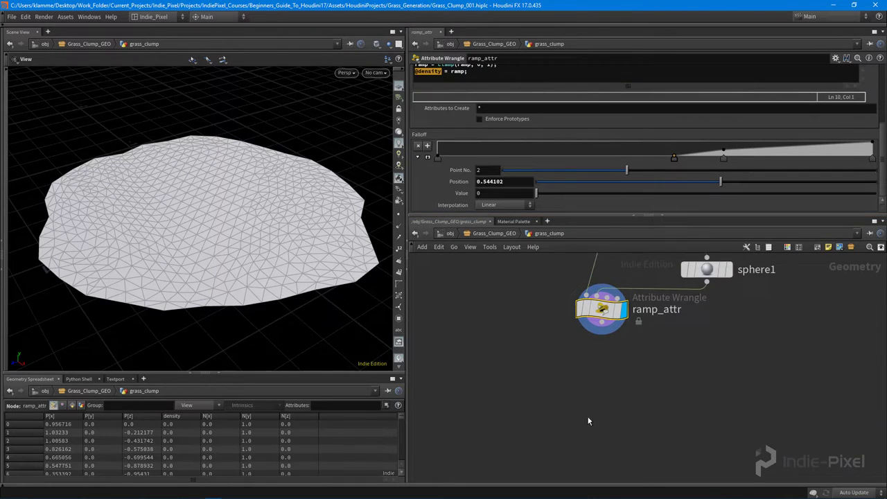
key(Tab)
text(sca)
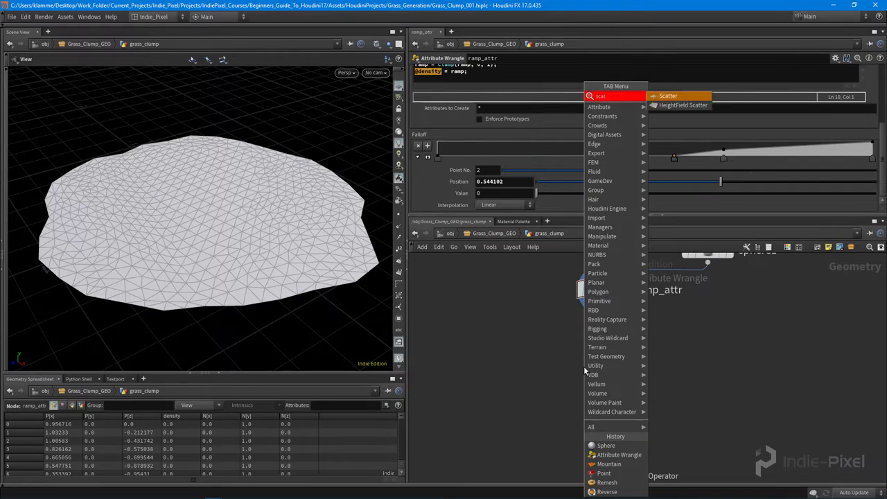
key(Return)
click(584, 366)
scroll(649, 324, up, 2)
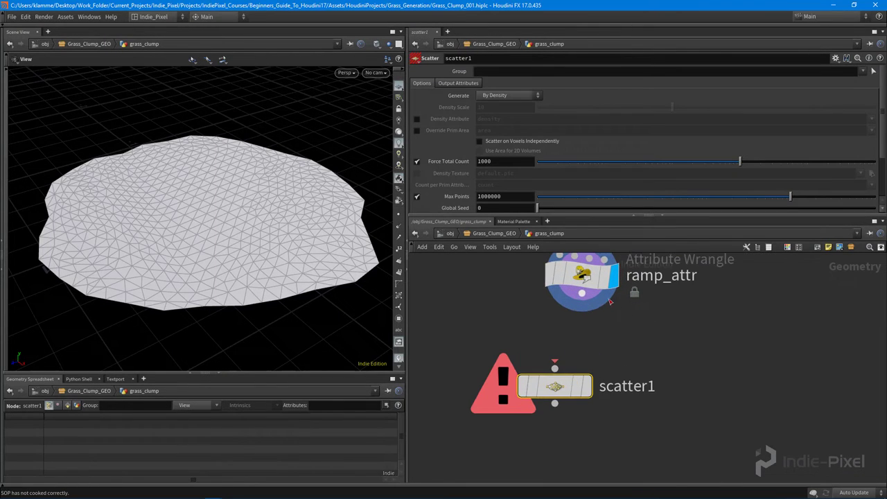
drag(554, 386, 582, 362)
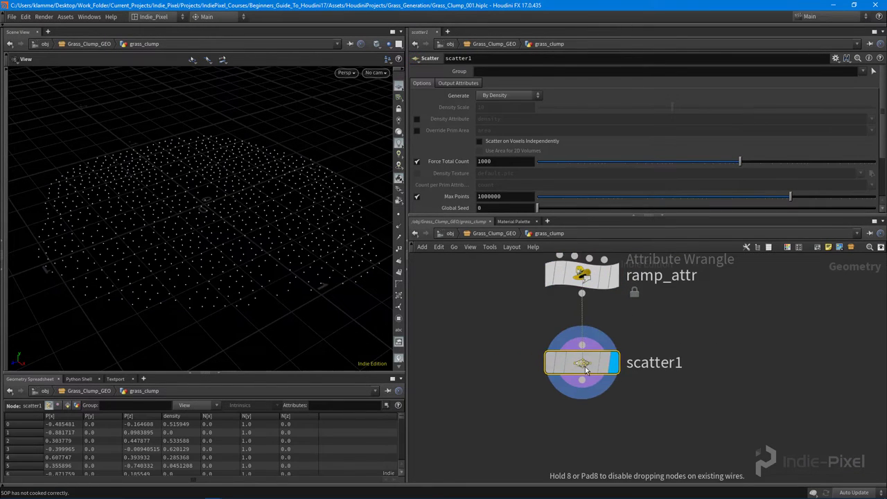
- Turn on point markers for the scattered points and review the settings of the remesh1 node
drag(301, 271, 291, 243)
scroll(653, 340, down, 3)
scroll(587, 352, up, 5)
click(590, 346)
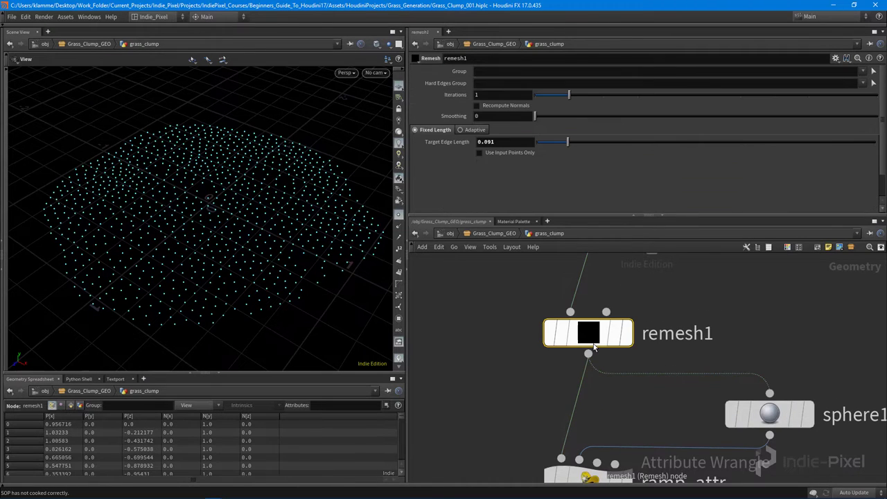
scroll(589, 346, down, 2)
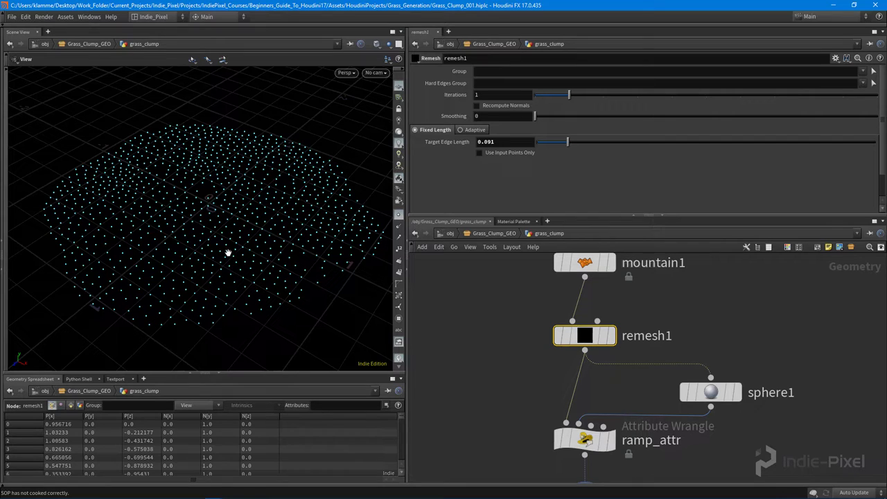
- Display the point normals in the viewport and examine their direction across the scattered points
right_drag(237, 241, 201, 256)
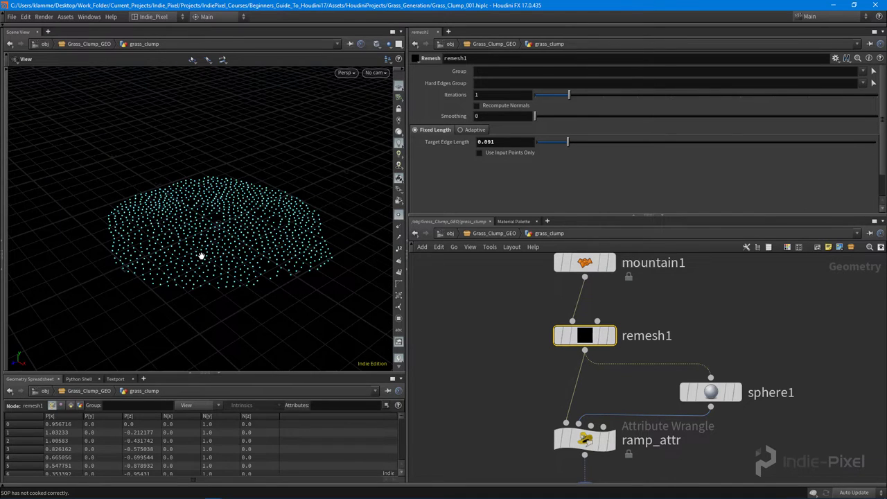
drag(200, 257, 291, 263)
middle_drag(489, 431, 502, 340)
drag(249, 236, 264, 221)
drag(191, 217, 208, 194)
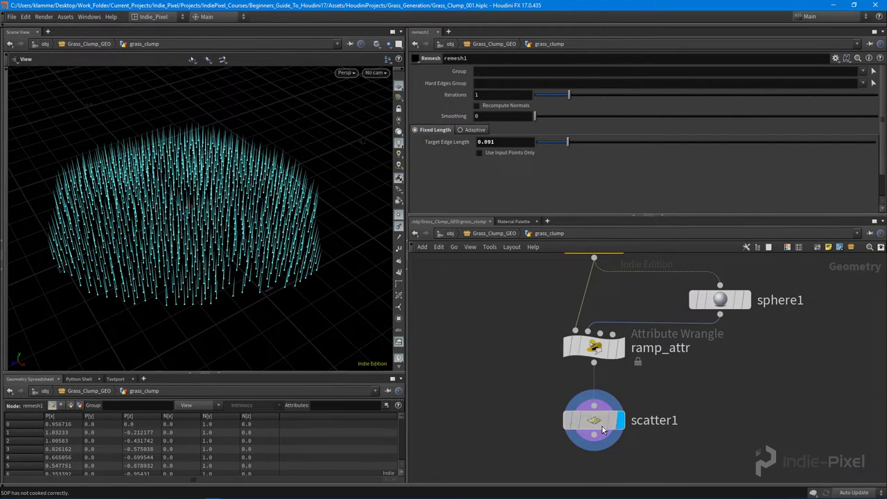
- Keep scatter1 generating By Density and enable its Density Attribute option with the density attribute
click(602, 426)
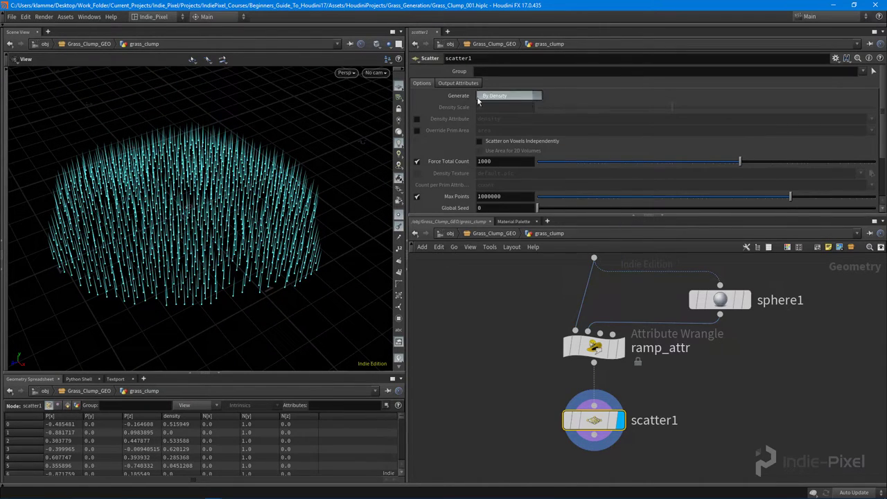
click(516, 99)
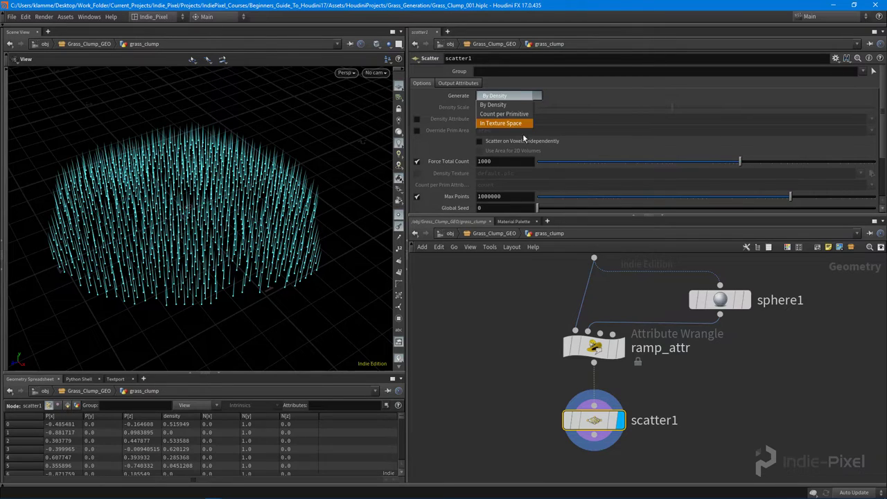
click(499, 103)
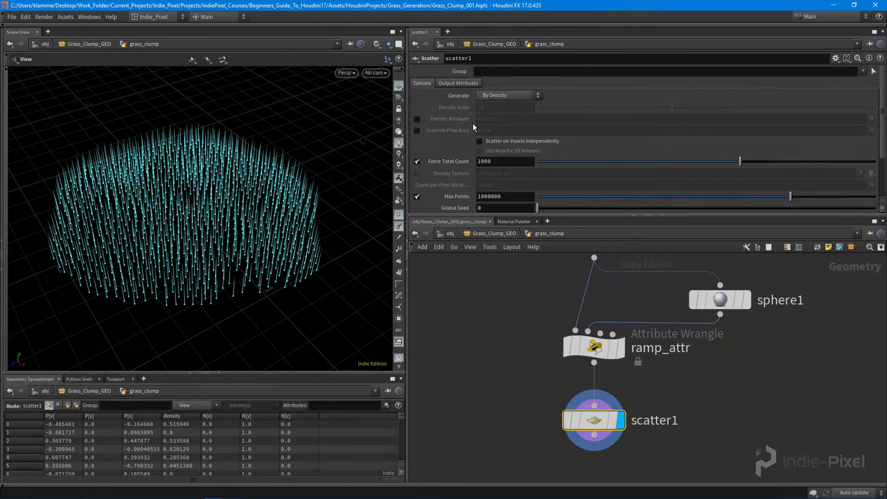
click(417, 119)
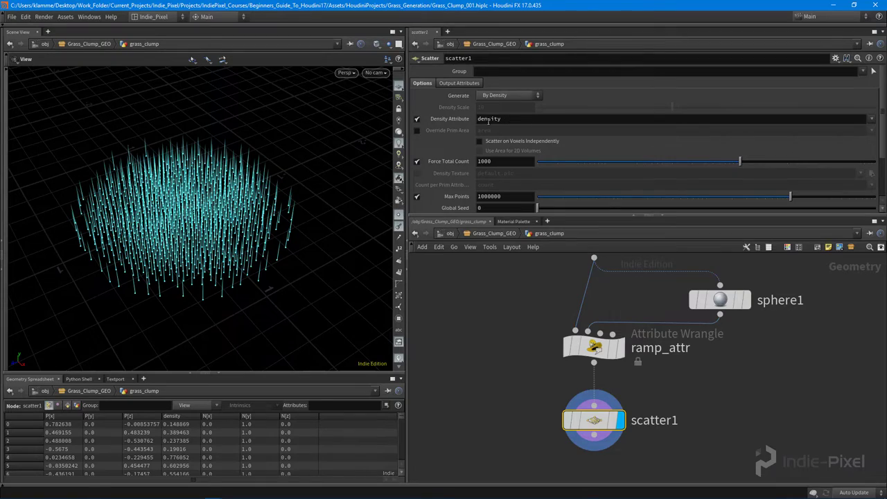
mouse_move(189, 214)
mouse_down()
mouse_move(198, 244)
mouse_move(187, 214)
mouse_move(190, 233)
mouse_move(195, 225)
mouse_up()
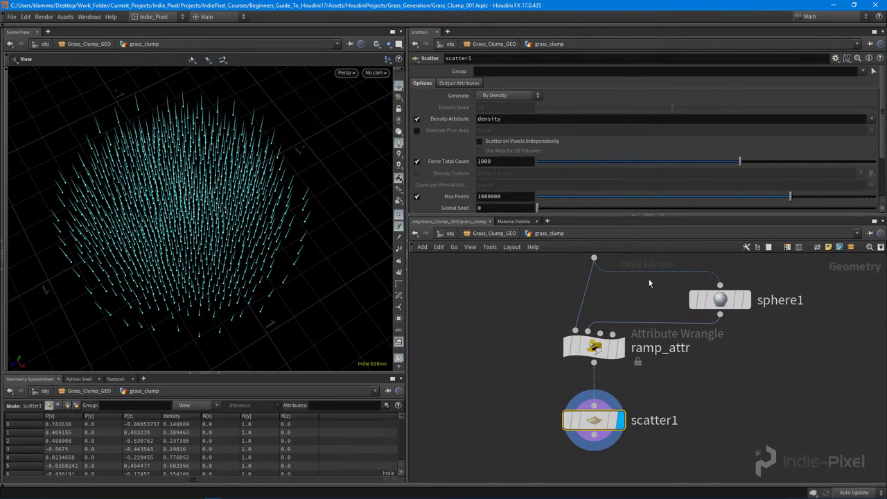
- Show the remesh1 surface as a wireframe template behind the scattered points while keeping ramp_attr's parameters open
click(593, 346)
middle_drag(617, 286, 612, 340)
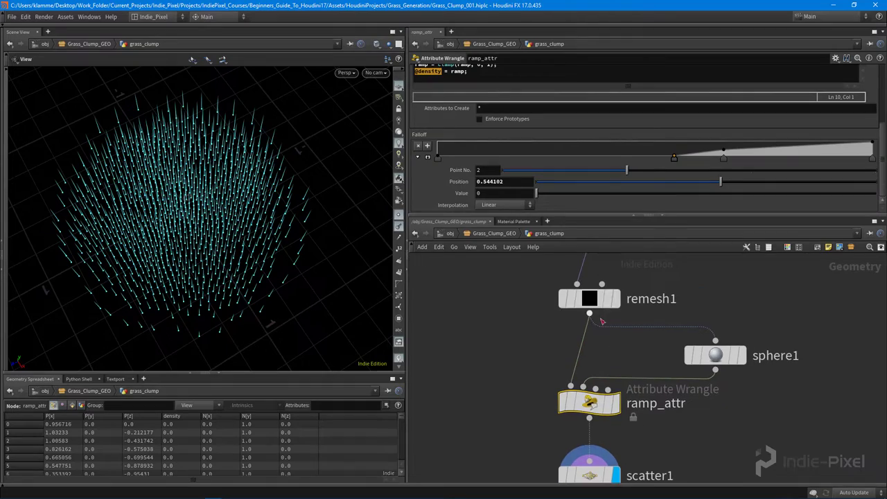
click(609, 297)
drag(226, 275, 203, 239)
- Shift the two middle points of ramp_attr's Falloff ramp toward the high end, with point 2 at about 0.645
drag(664, 159, 707, 155)
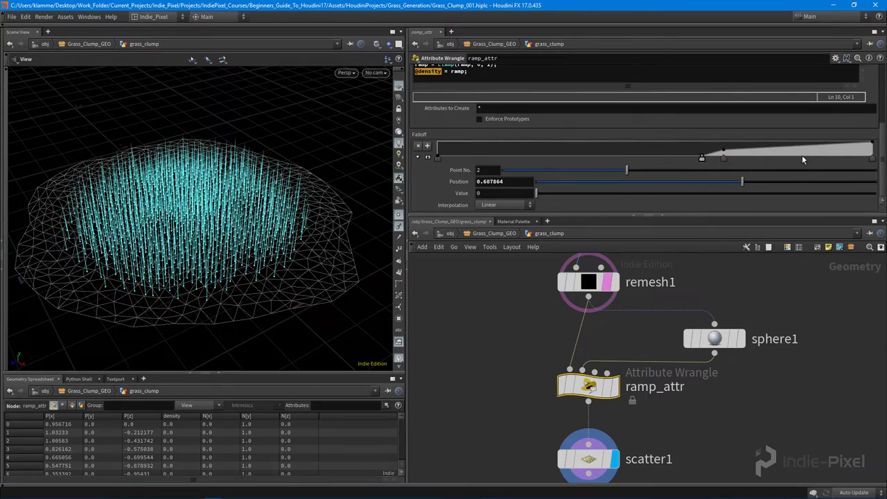
drag(789, 157, 824, 161)
drag(259, 242, 197, 249)
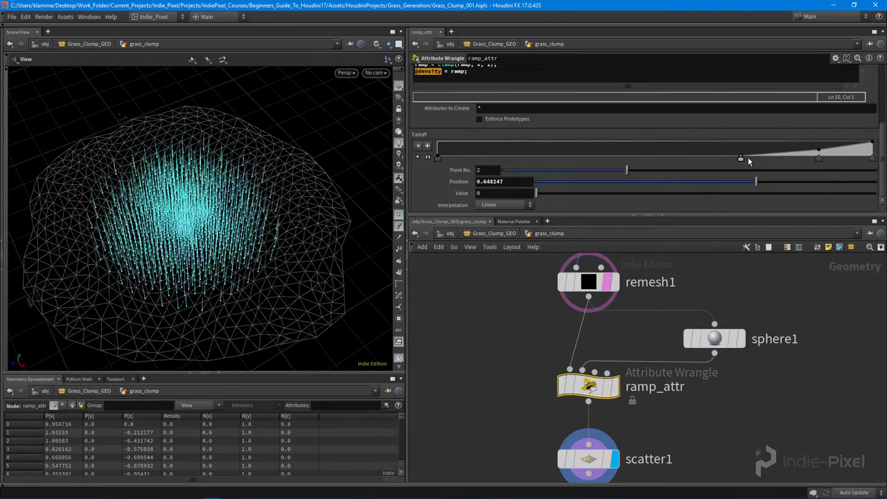
click(707, 160)
drag(707, 160, 717, 158)
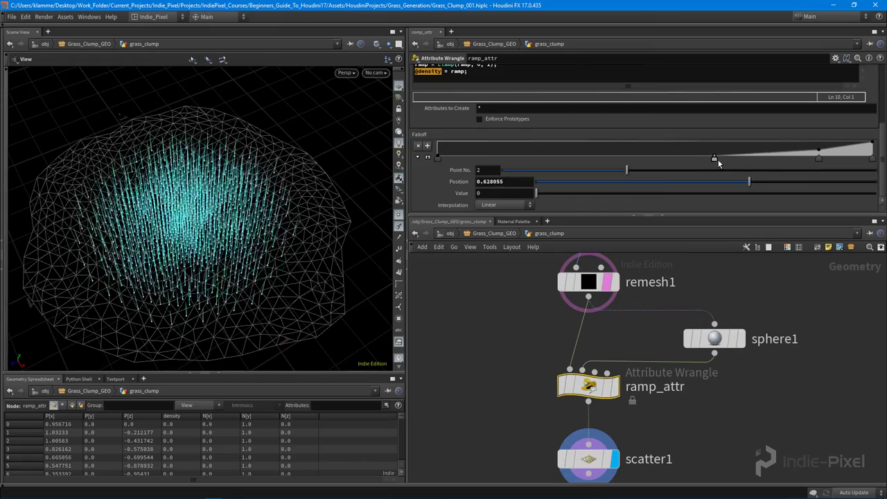
drag(207, 301, 207, 236)
- Set the Force Total Count of scatter1 to 30
middle_drag(533, 443, 523, 367)
click(582, 385)
drag(205, 212, 235, 274)
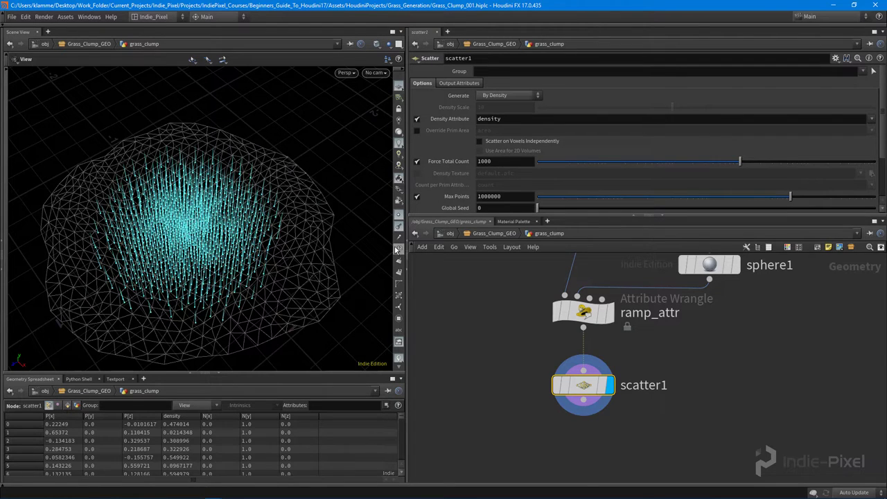
click(508, 164)
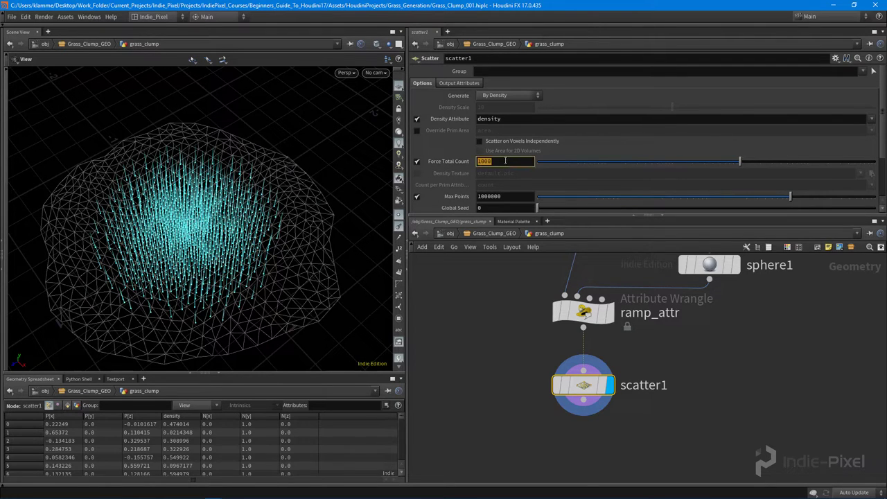
text(30)
key(Return)
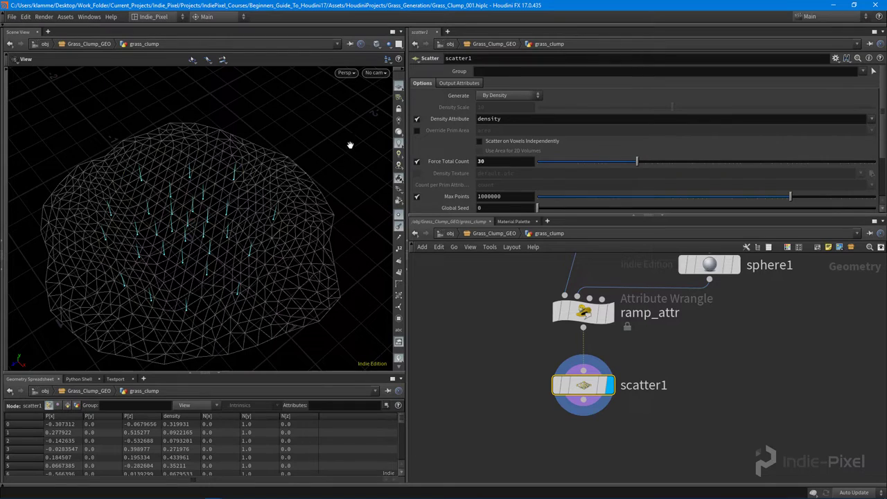
- Tighten ramp_attr's Falloff ramp by shifting point 2 to about 0.75 and point 3 to about 0.92
middle_drag(681, 358, 681, 379)
click(584, 333)
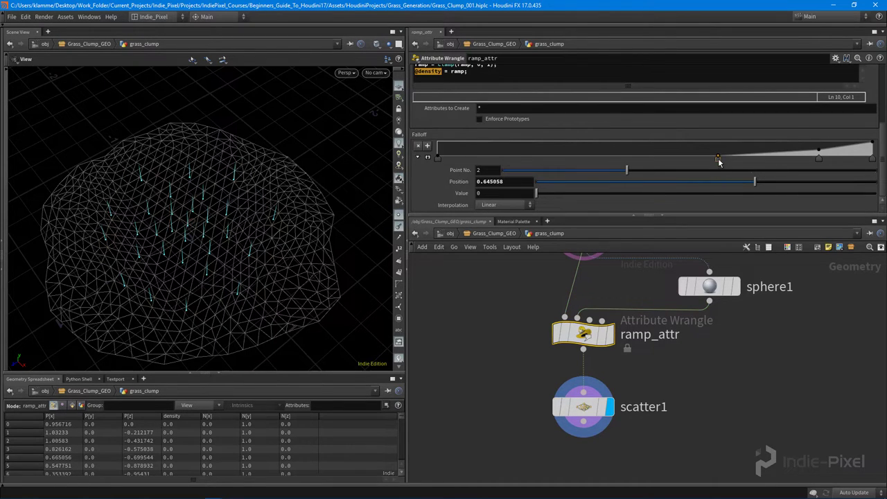
drag(718, 162, 765, 165)
click(819, 150)
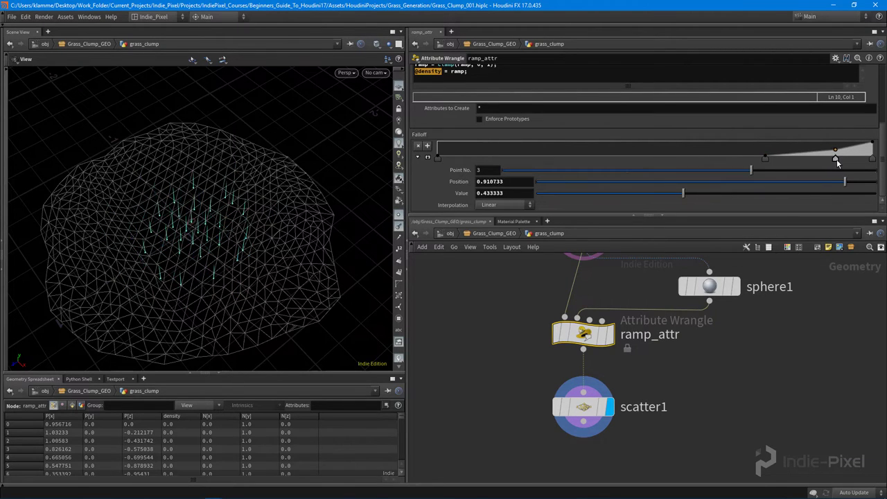
drag(819, 150, 838, 153)
drag(125, 267, 202, 257)
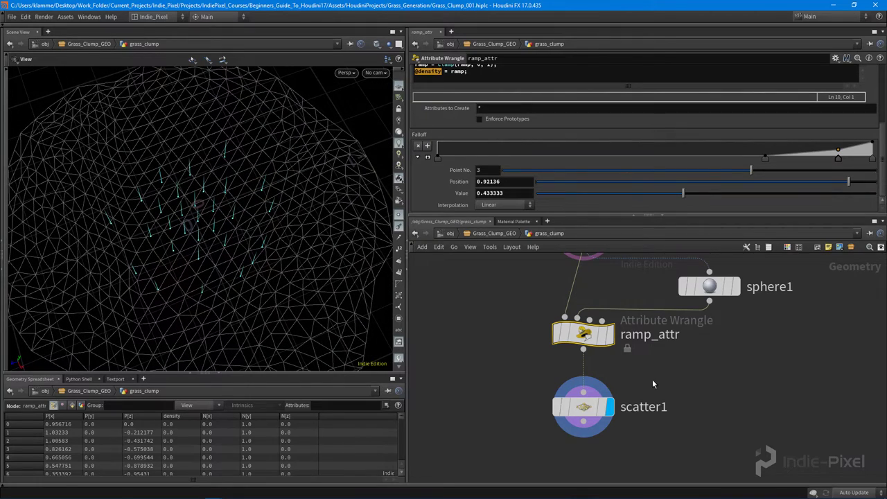
- Add an Attribute Wrangle node below scatter1 and connect scatter1's output to its first input
key(Tab)
mouse_move(589, 90)
click(665, 86)
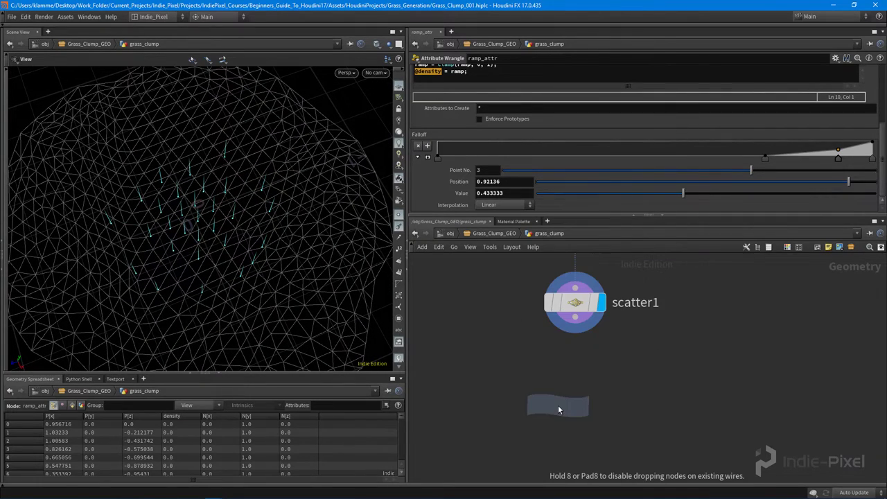
click(570, 397)
drag(584, 302, 562, 366)
- Rename the new wrangle scatter_dirs and display its result in the viewport
double_click(642, 385)
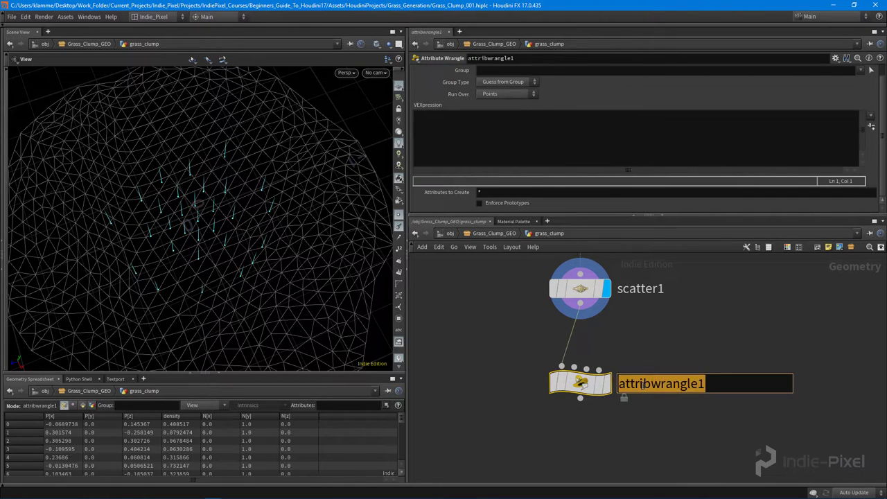
text(scatter_dir)
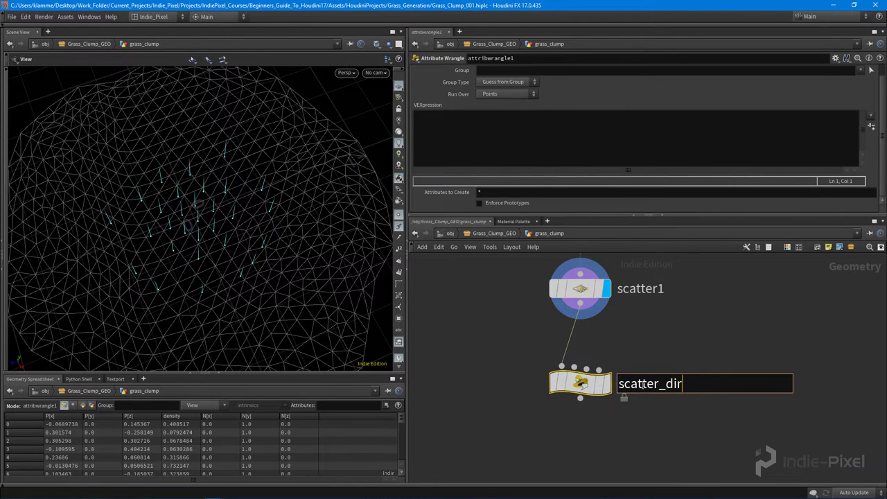
text(s)
key(Return)
click(607, 384)
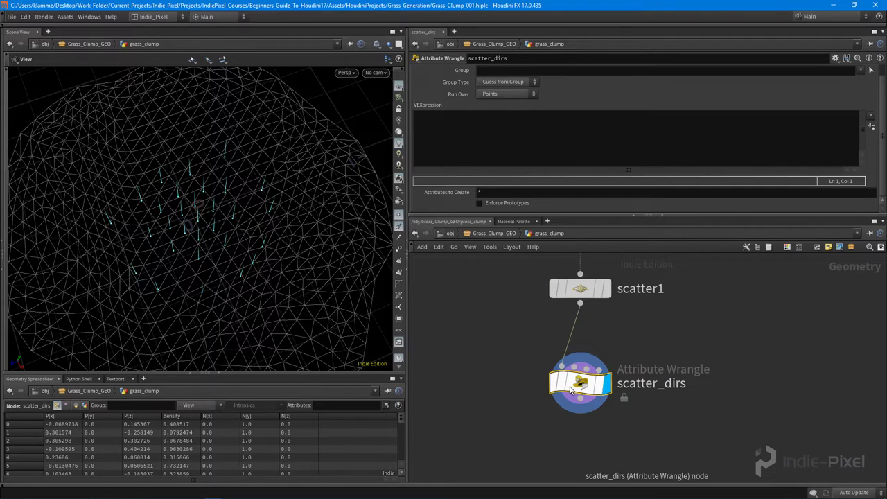
drag(144, 267, 271, 241)
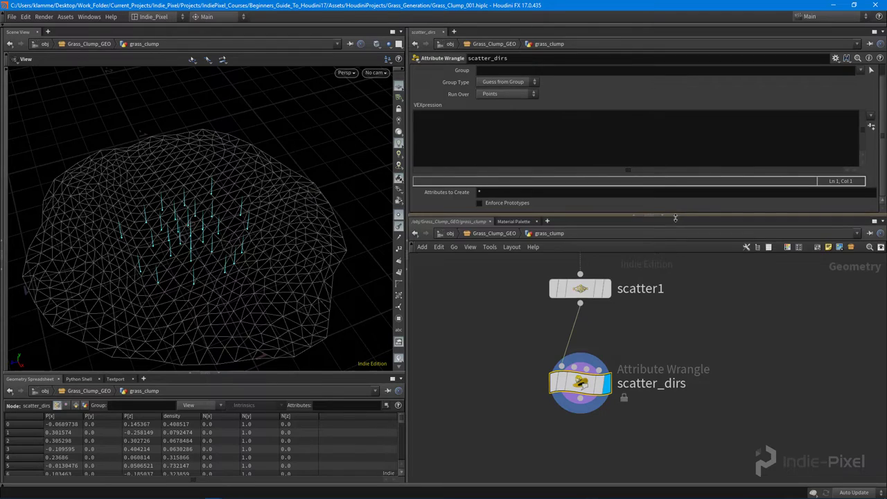
- Enlarge the parameter area for the scatter_dirs code and review the upstream nodes from remesh1 down to scatter1
drag(676, 217, 676, 252)
click(514, 158)
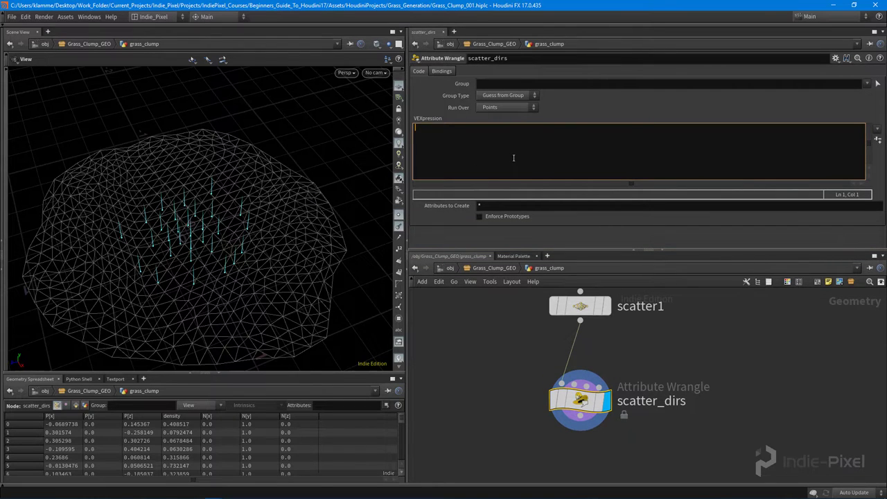
scroll(645, 380, down, 4)
scroll(621, 343, up, 5)
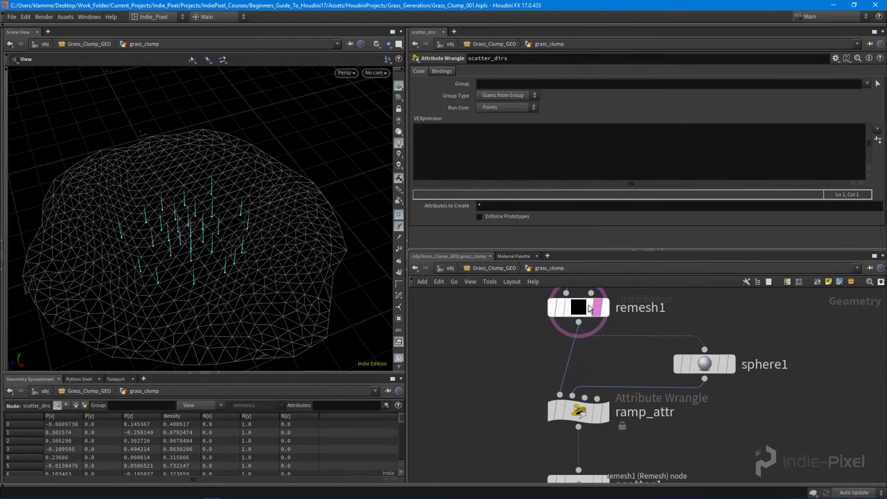
scroll(657, 335, down, 5)
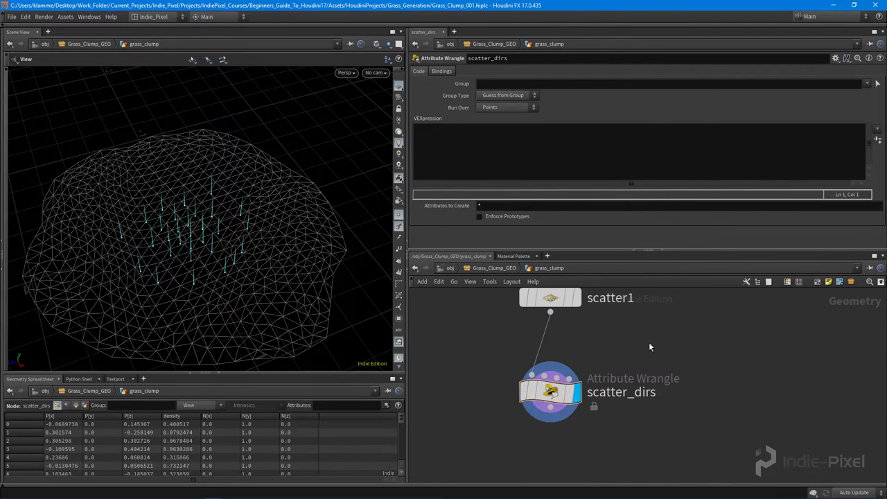
- Add an Object Merge node beside the scatter_dirs wrangle and rename it get_clump_mesh
key(Tab)
text(obj)
key(Return)
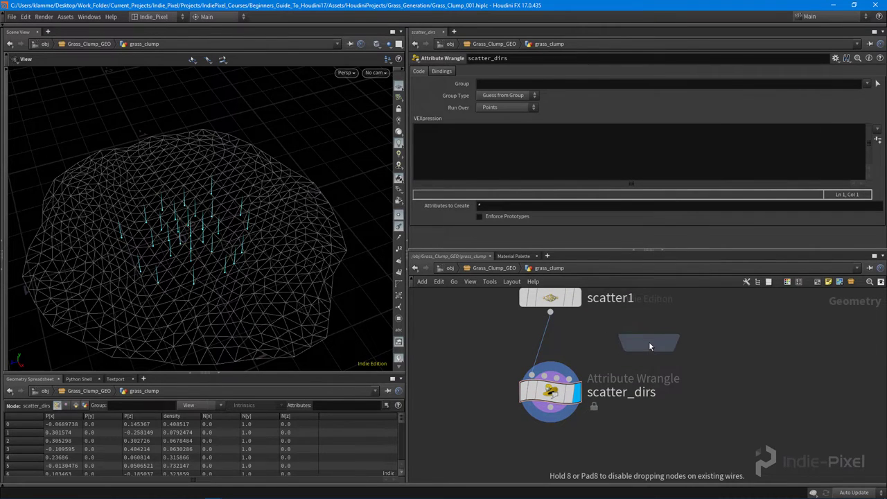
click(648, 344)
double_click(700, 346)
text(get_ren)
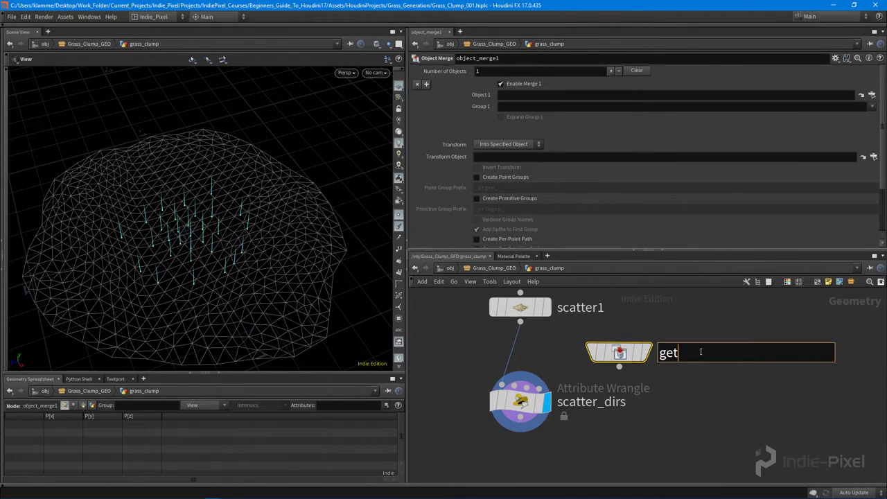
key(BackSpace)
key(BackSpace)
text(clump_mesh)
key(Return)
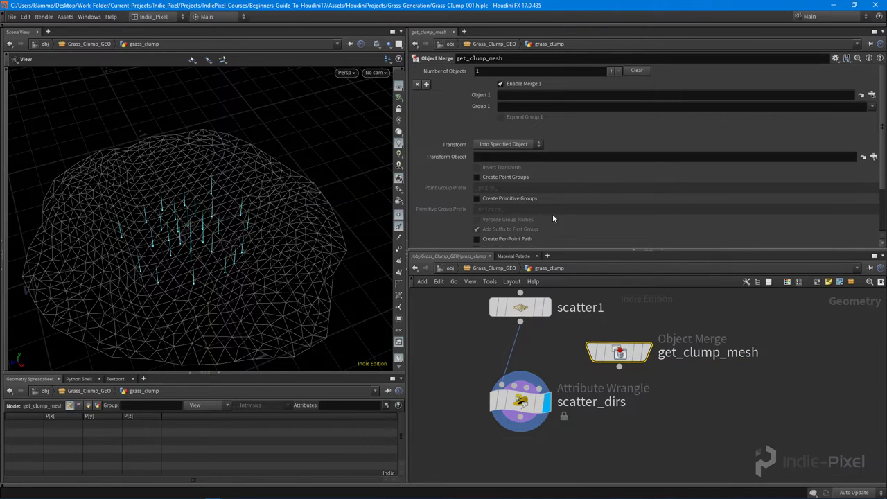
- Set get_clump_mesh's Transform to None and its Object 1 to /obj/Grass_Clump_GEO/grass_clump/remesh1
click(509, 143)
click(512, 153)
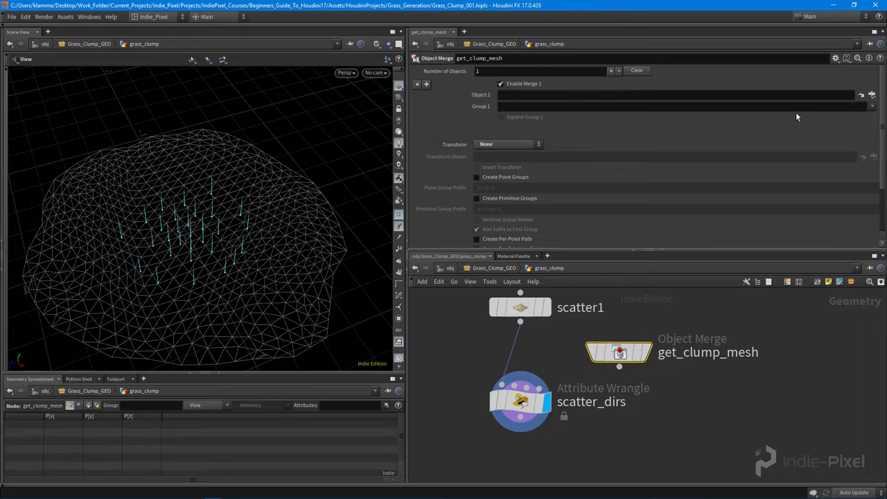
click(871, 95)
scroll(836, 94, down, 2)
click(823, 75)
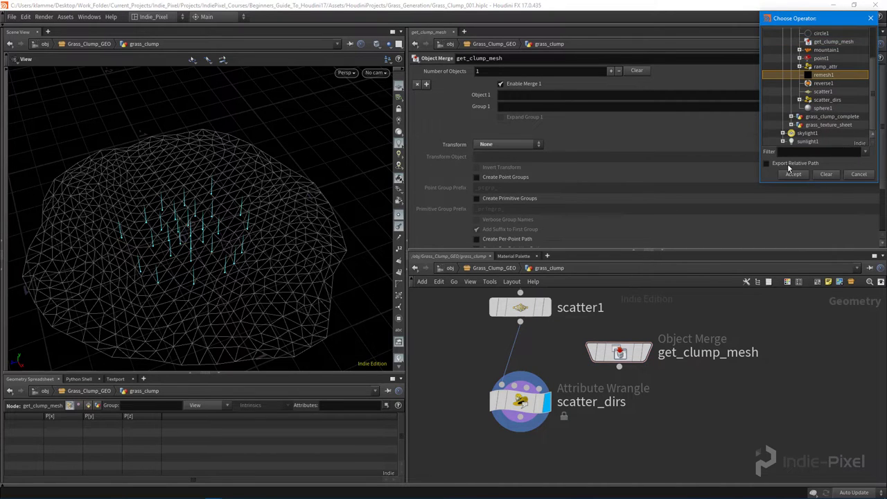
click(793, 174)
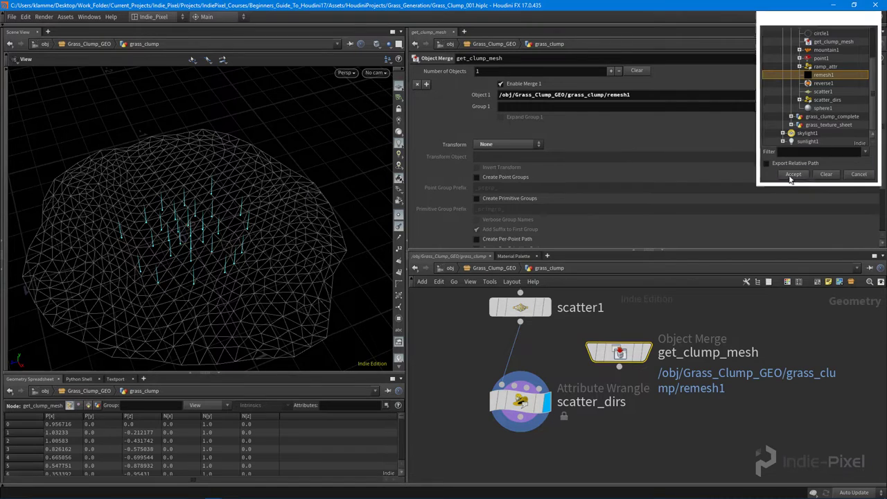
- Display the merged clump mesh and connect get_clump_mesh to the second input of scatter_dirs
click(645, 352)
drag(245, 239, 187, 212)
scroll(598, 408, up, 2)
click(529, 383)
click(687, 355)
scroll(712, 387, down, 3)
drag(614, 336, 646, 375)
middle_drag(510, 413, 614, 377)
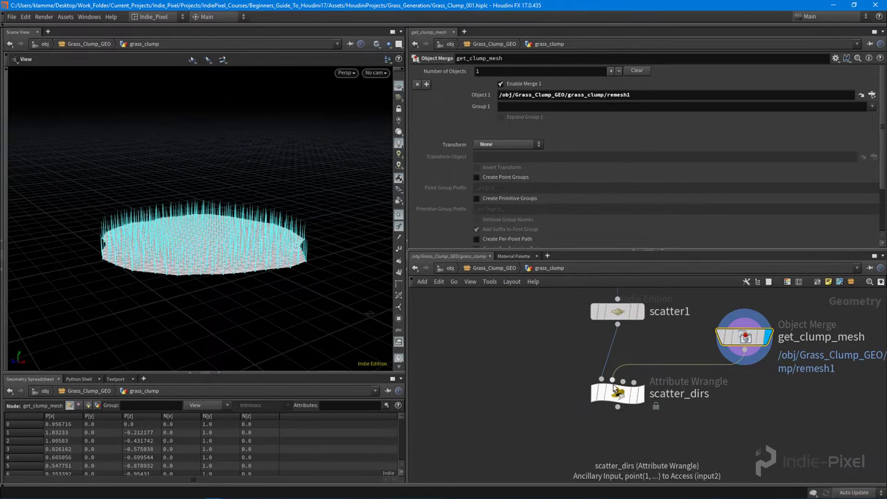
middle_drag(735, 379, 709, 390)
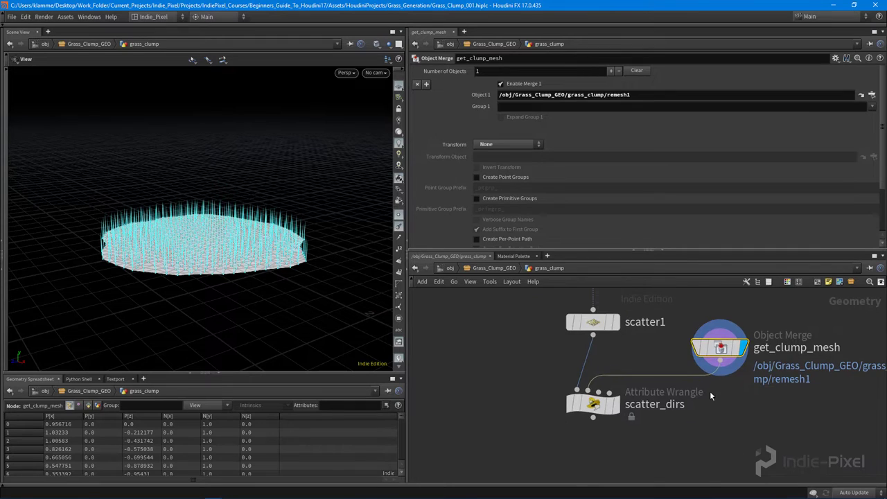
- Display scatter_dirs again and begin its VEX code with vector center = getbbox_center(1);
click(618, 406)
click(508, 138)
text(vector )
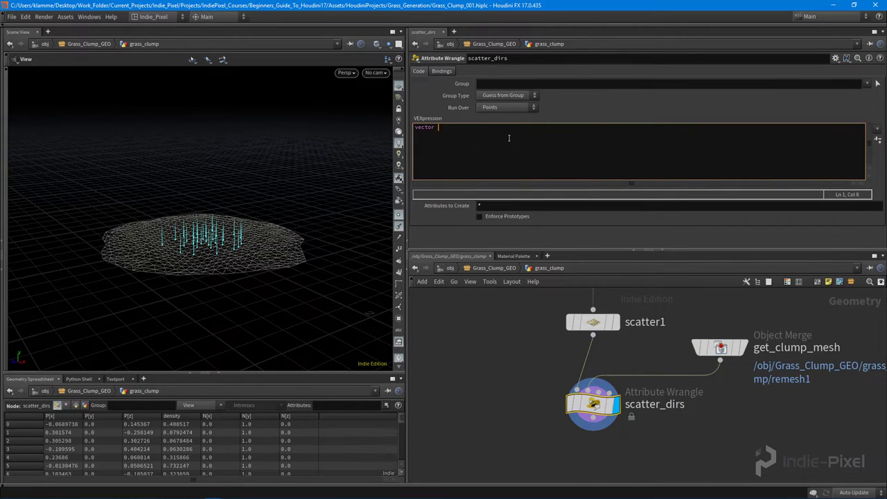
text(center = getbb)
key(Down)
key(Down)
key(Up)
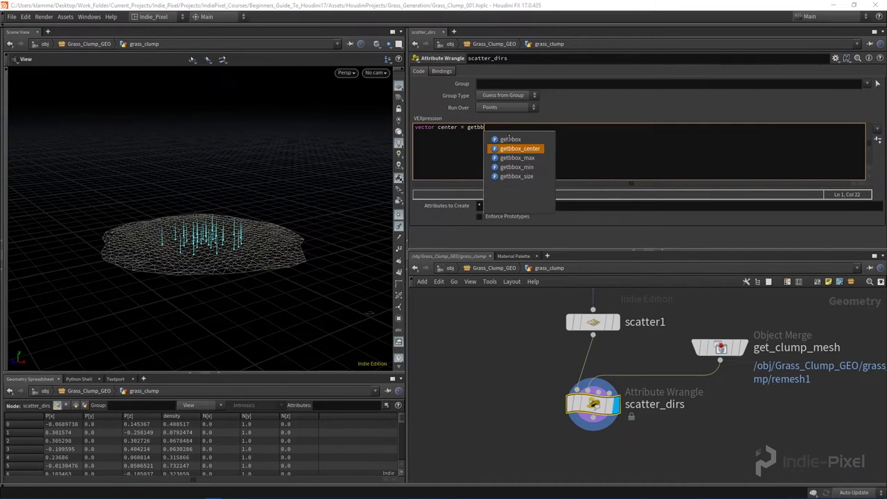
key(Return)
text(())
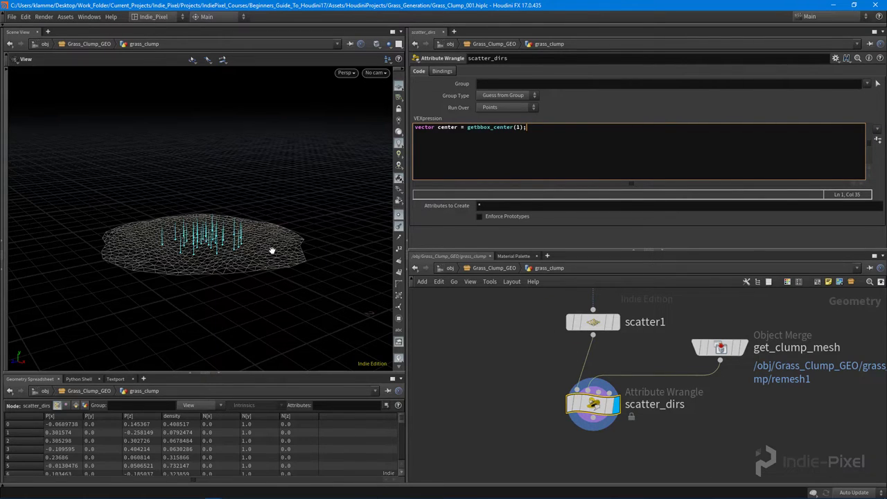
- Add the line @N = @P - center; to the scatter_dirs code so normals point away from the mesh center
scroll(263, 254, up, 10)
scroll(263, 253, up, 5)
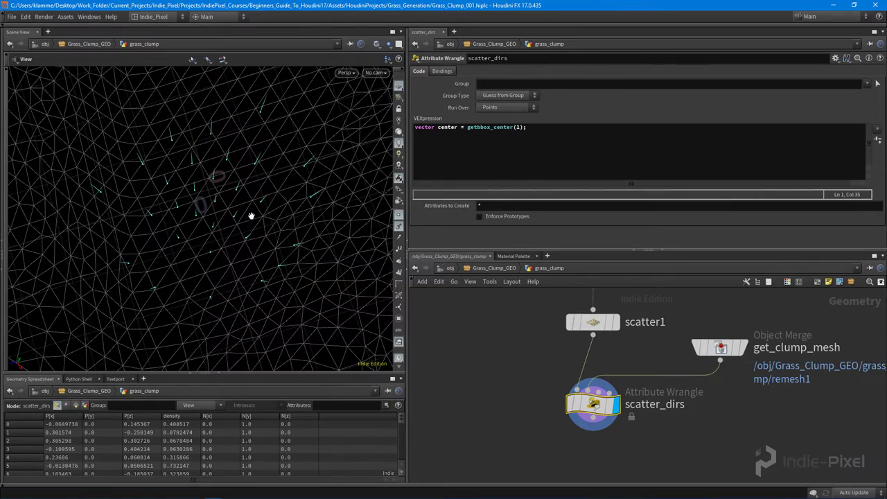
scroll(251, 215, down, 10)
drag(270, 120, 198, 252)
scroll(199, 201, up, 5)
drag(198, 202, 201, 225)
scroll(214, 241, down, 5)
click(566, 127)
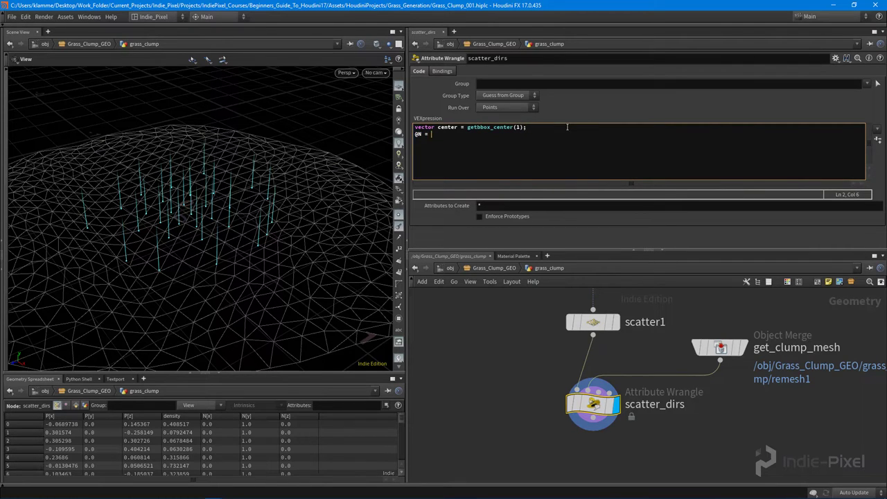
text(@N = @P - center;)
- Wrap the normal calculation in a normalize call so the line reads @N = normalize(@P - center);
drag(237, 207, 270, 180)
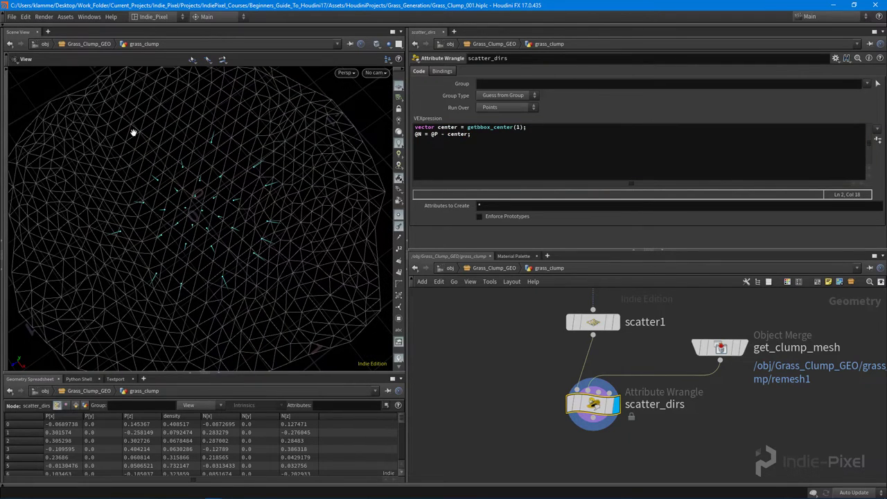
drag(154, 206, 414, 154)
scroll(223, 216, up, 5)
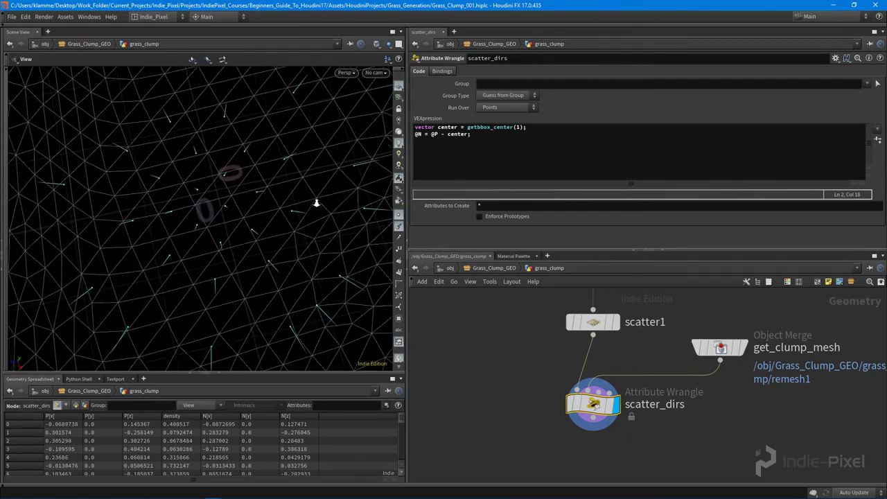
drag(255, 220, 224, 194)
click(480, 135)
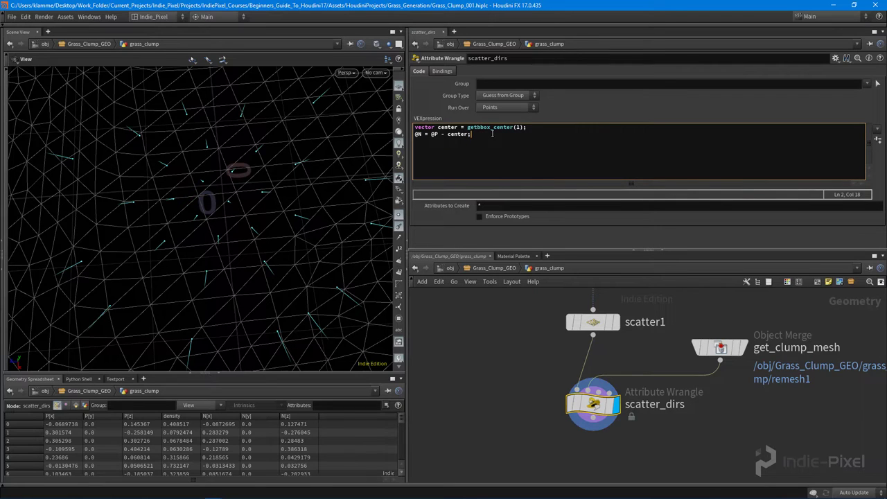
text(normalize()
scroll(267, 192, down, 10)
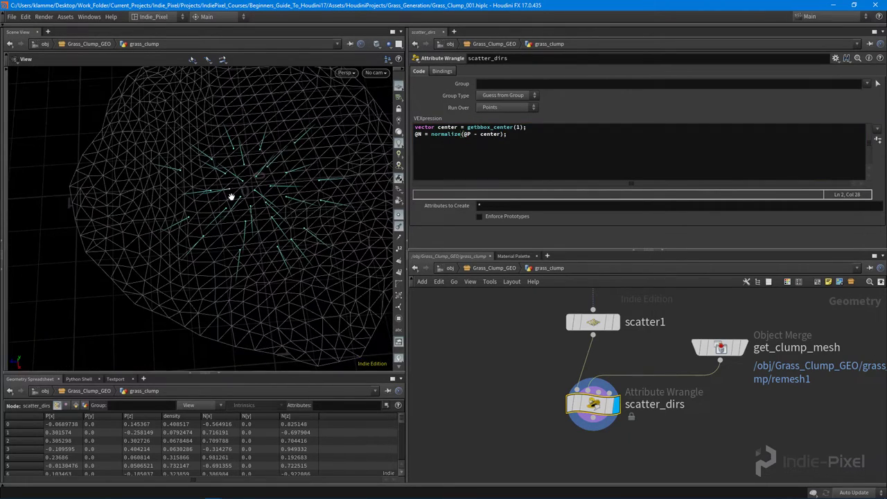
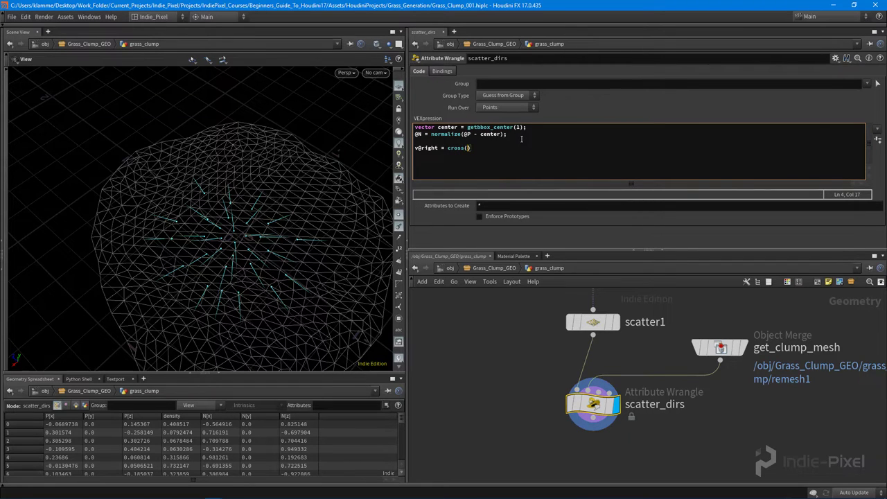
- Complete the right-vector line in scatter_dirs as v@right = cross(@N, {0,1,0}); and save the scene
text(@N, {}0,1,0)
text(;)
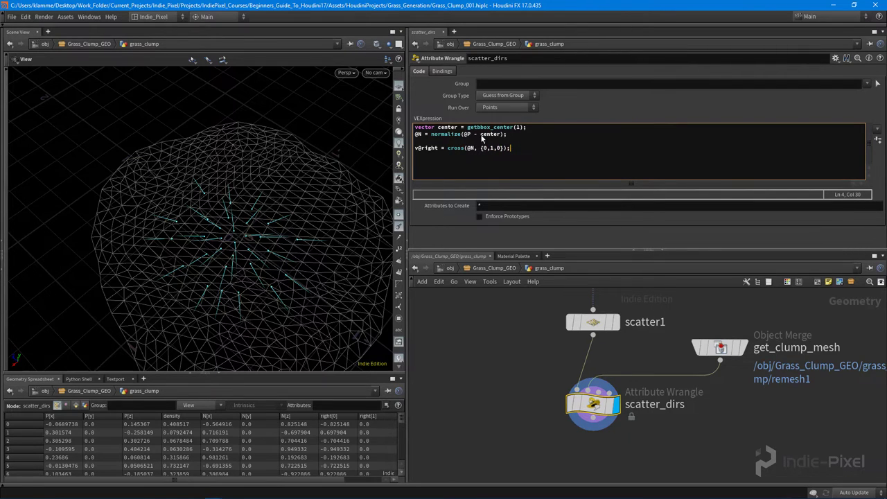
drag(223, 238, 252, 267)
scroll(234, 273, up, 3)
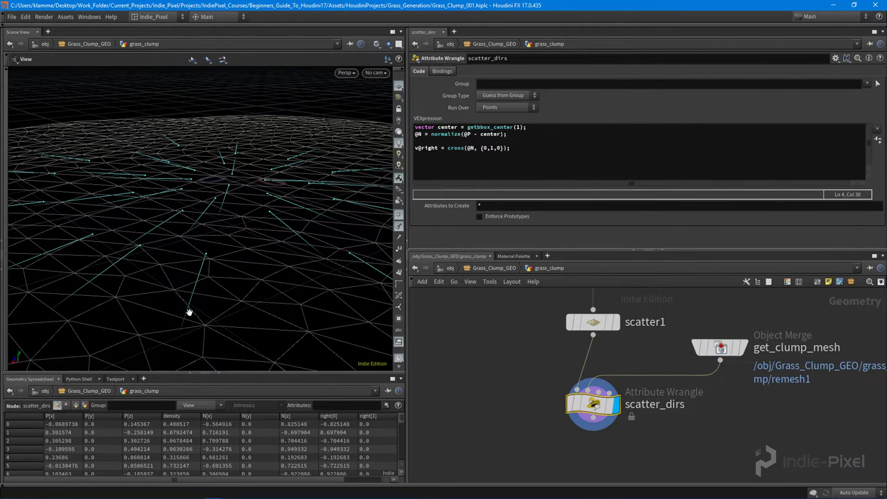
middle_drag(440, 449, 549, 370)
key(ctrl+s)
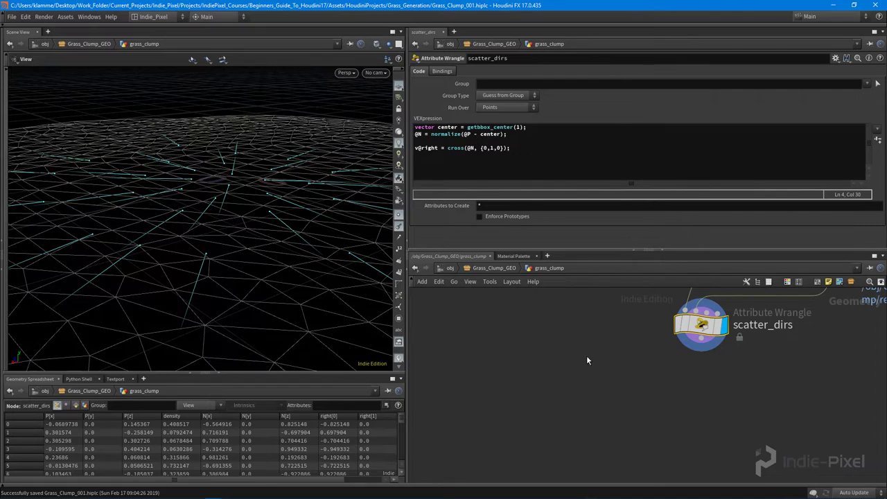
- Add a Visualize node, wire the output of scatter_dirs into it, and display it
key(Tab)
text(visu)
key(Return)
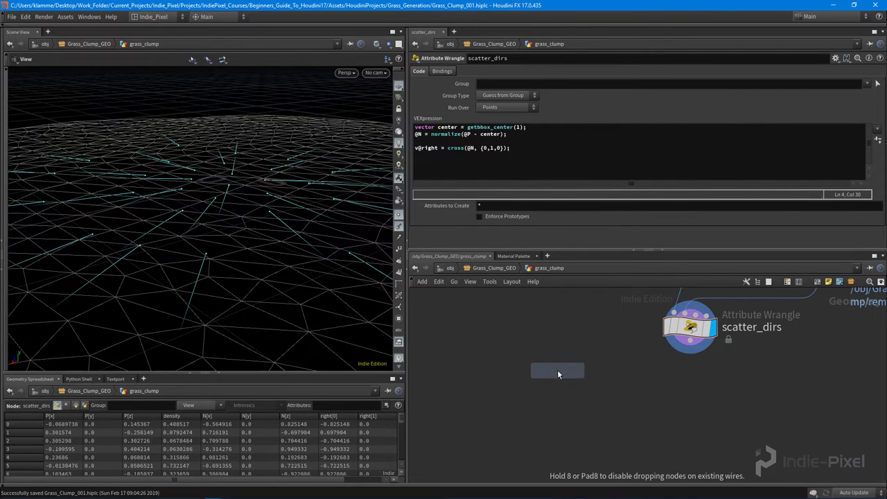
click(558, 370)
click(689, 351)
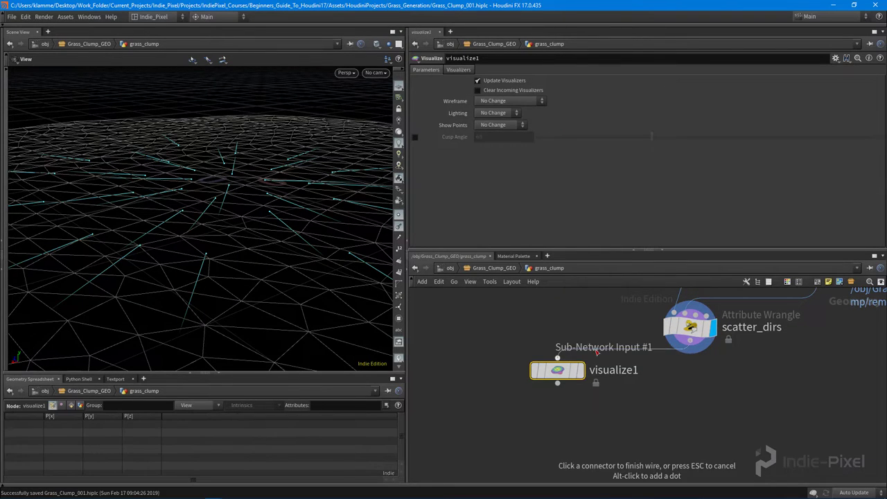
click(557, 358)
middle_drag(659, 389, 665, 402)
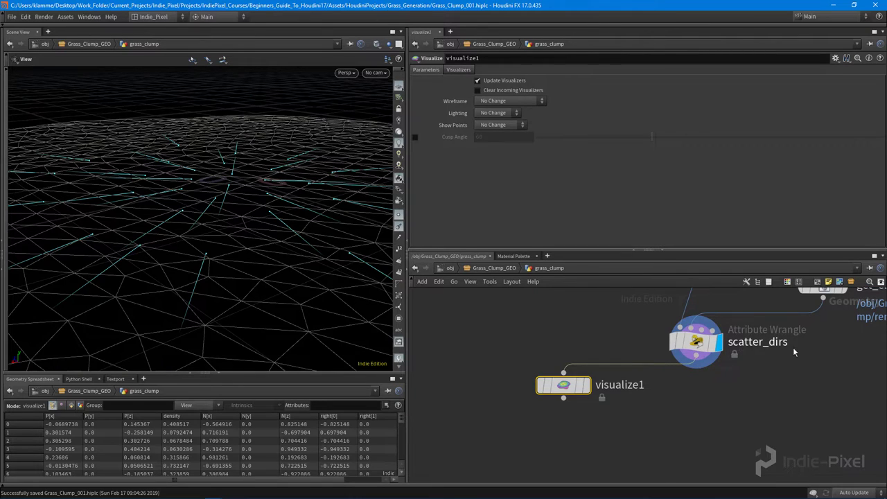
key(r)
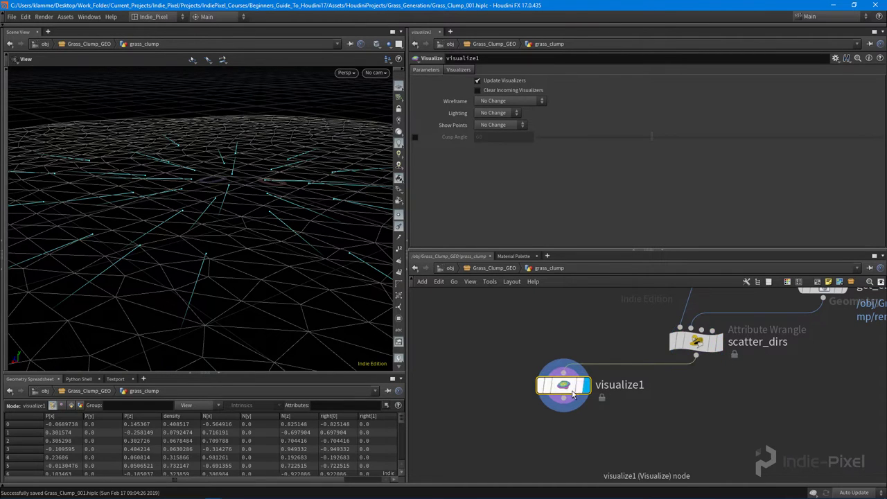
- Set both the name and the label of visualize1's color visualizer to right
click(460, 70)
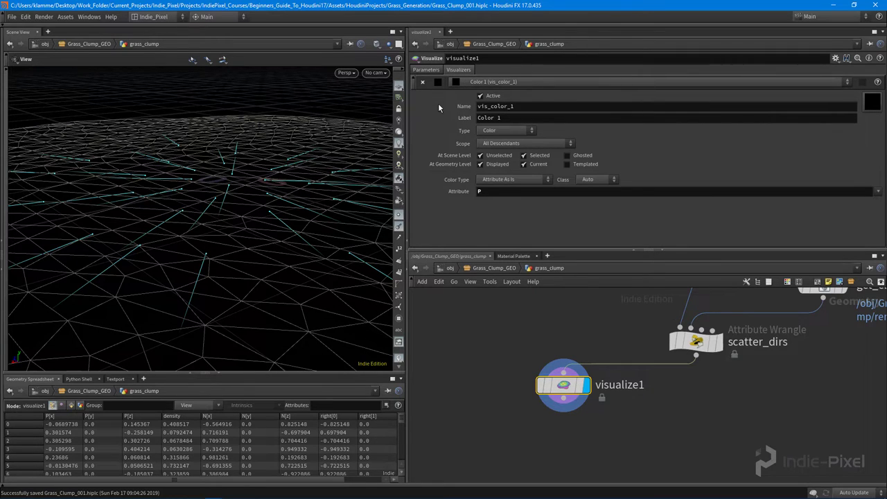
double_click(533, 104)
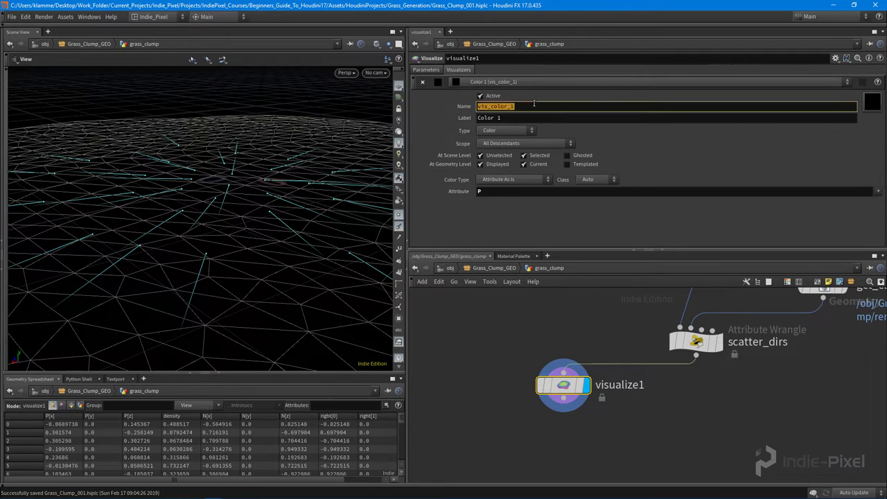
text(right)
key(Tab)
text(r)
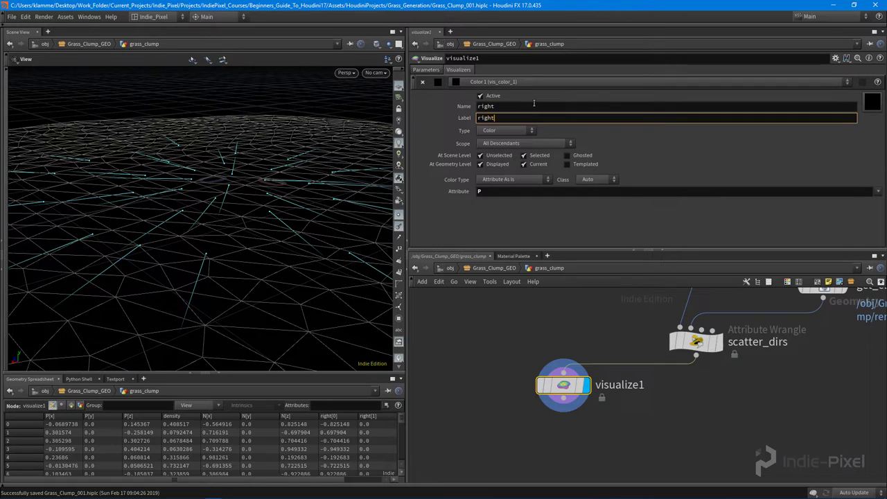
key(Return)
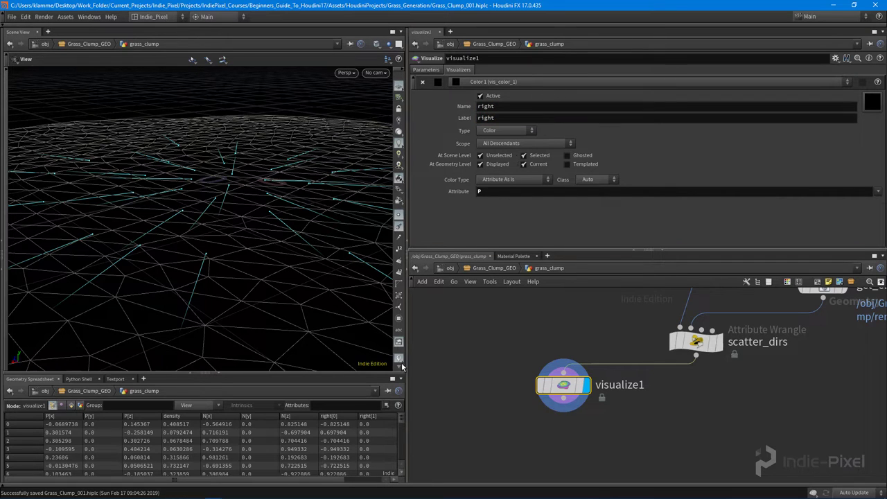
- Make the visualizer read the right attribute and change it to a Marker with the Vector style
drag(407, 363, 486, 363)
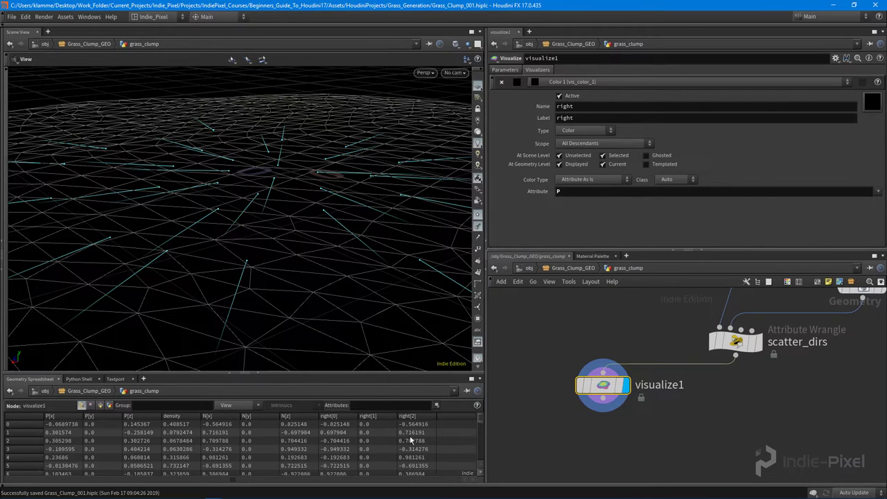
click(593, 193)
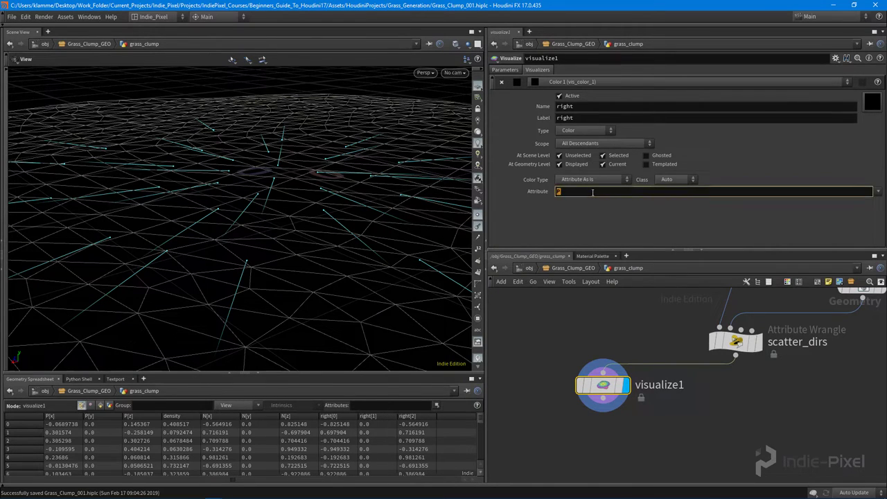
text(right)
key(Return)
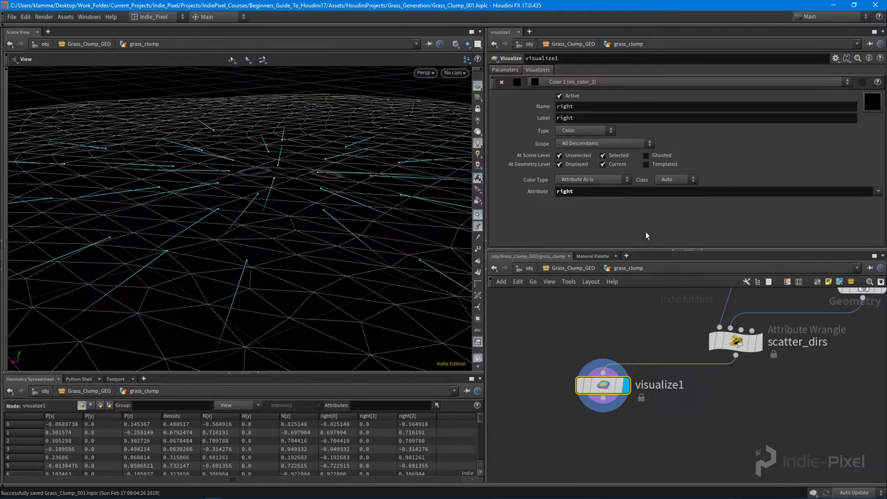
click(593, 131)
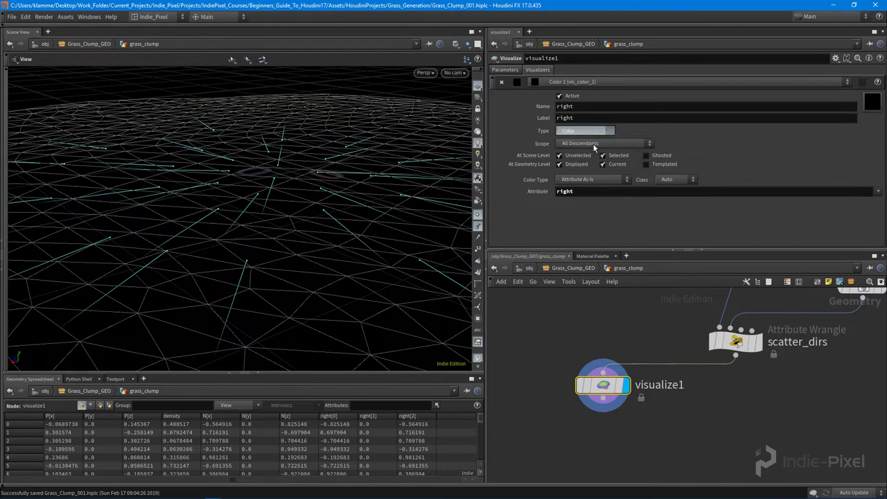
click(588, 169)
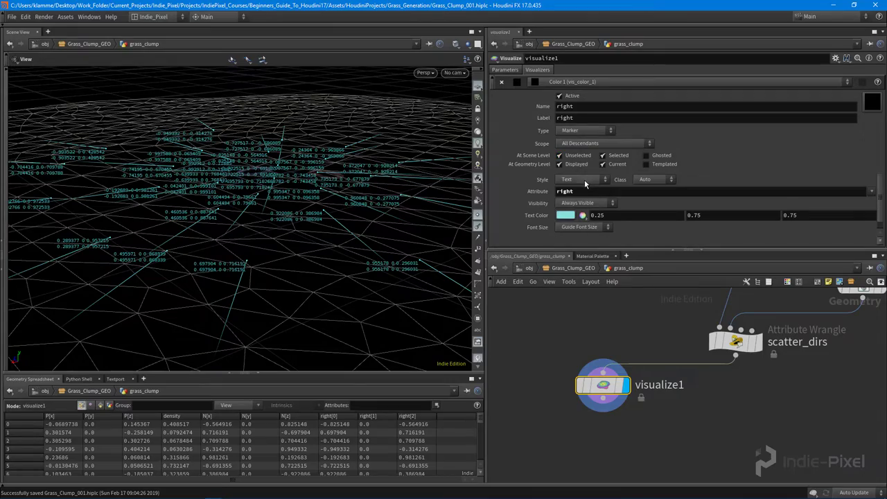
click(585, 179)
click(581, 228)
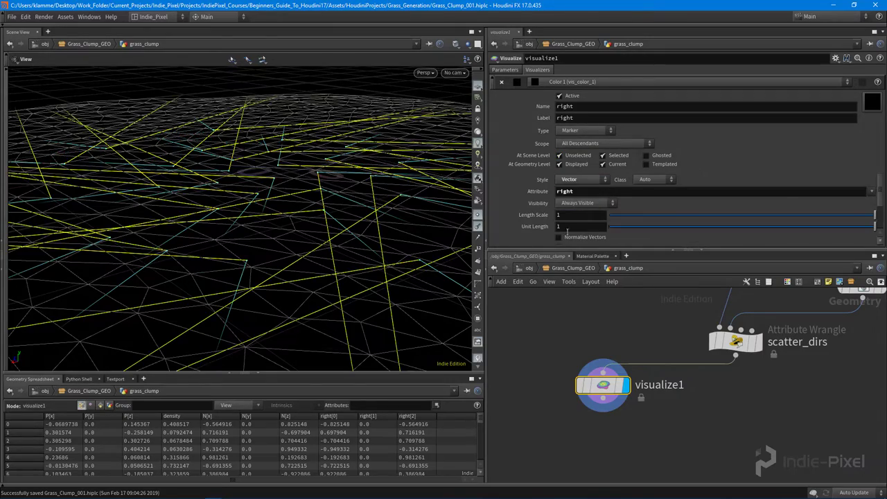
- Shorten the right vector markers by setting their length scale to 0.063
drag(228, 194, 332, 263)
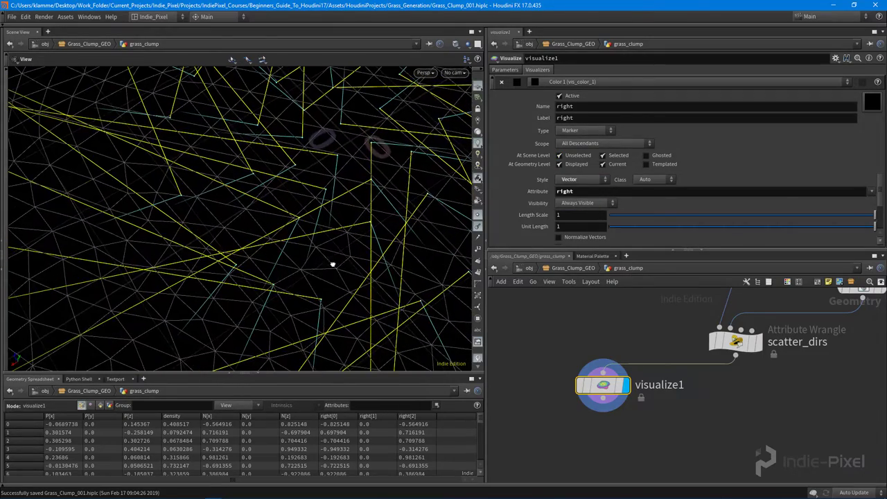
drag(322, 297, 275, 221)
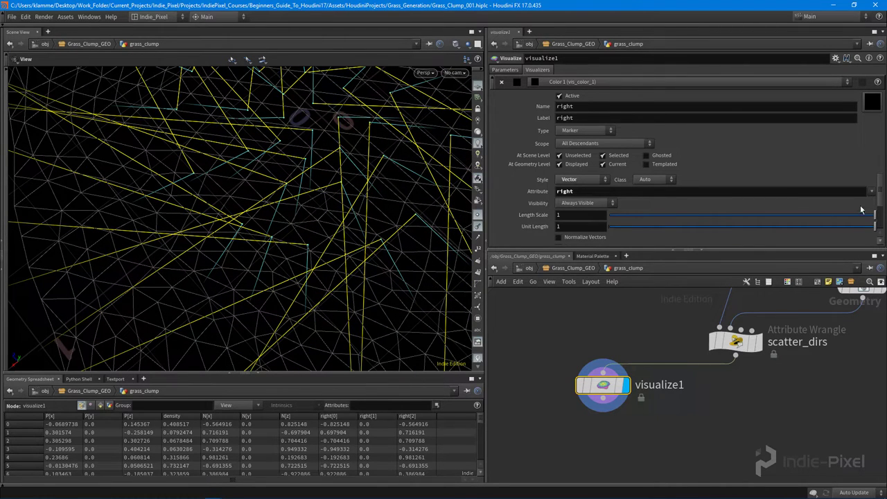
drag(874, 220, 625, 222)
scroll(284, 194, down, 3)
drag(285, 194, 255, 233)
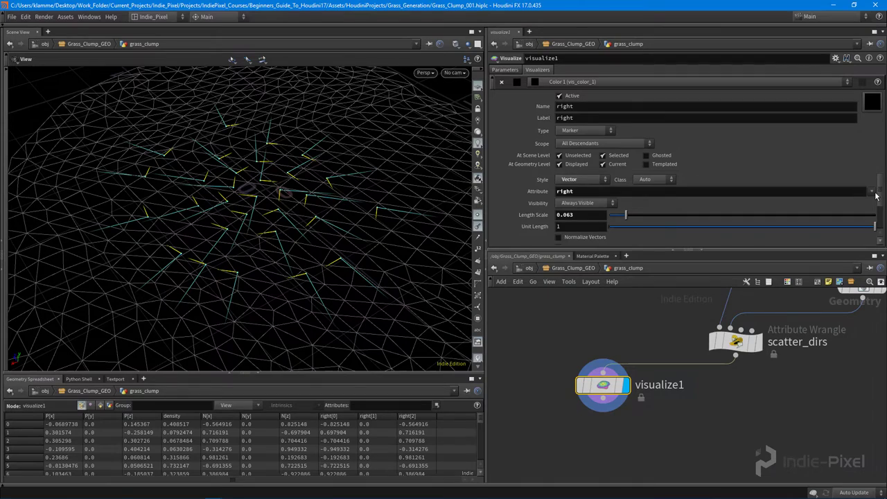
- Change the right vector markers' color to red, with a red value of 0.9 and green 0
drag(878, 197, 883, 220)
click(565, 225)
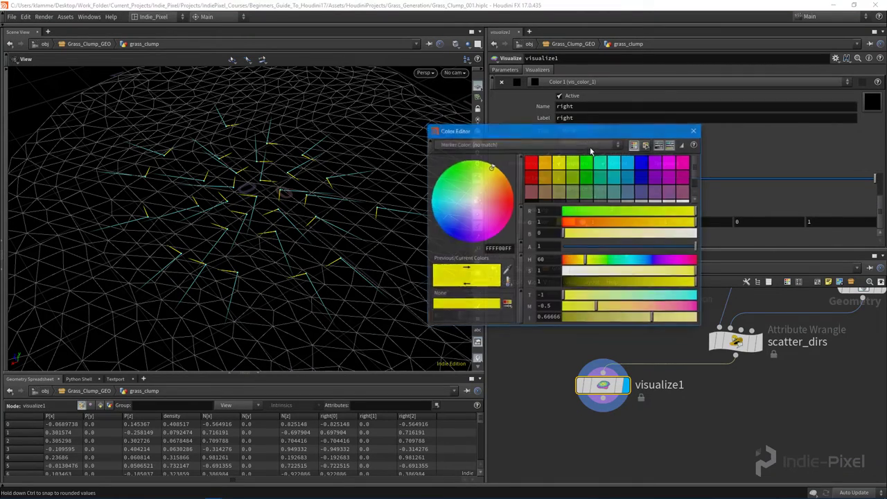
click(532, 165)
click(695, 130)
drag(284, 235, 289, 274)
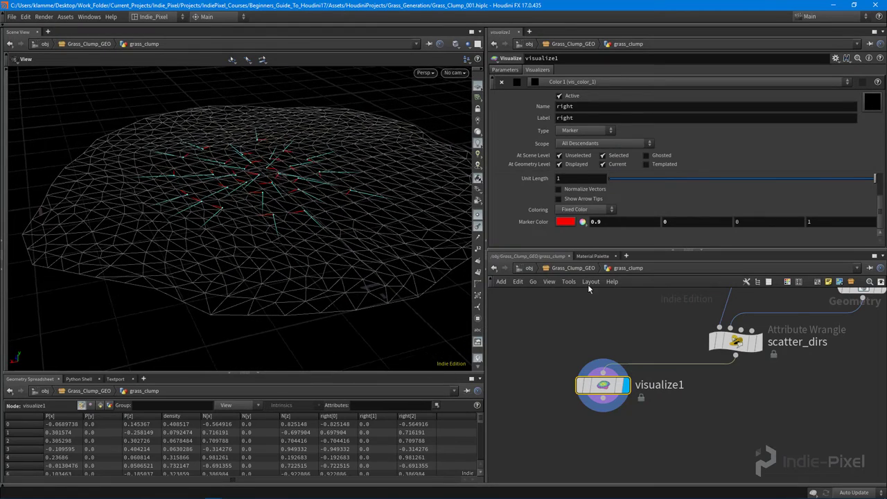
- Add the line v@up = {0,1,0}; below the right-vector line in the scatter_dirs code
click(735, 342)
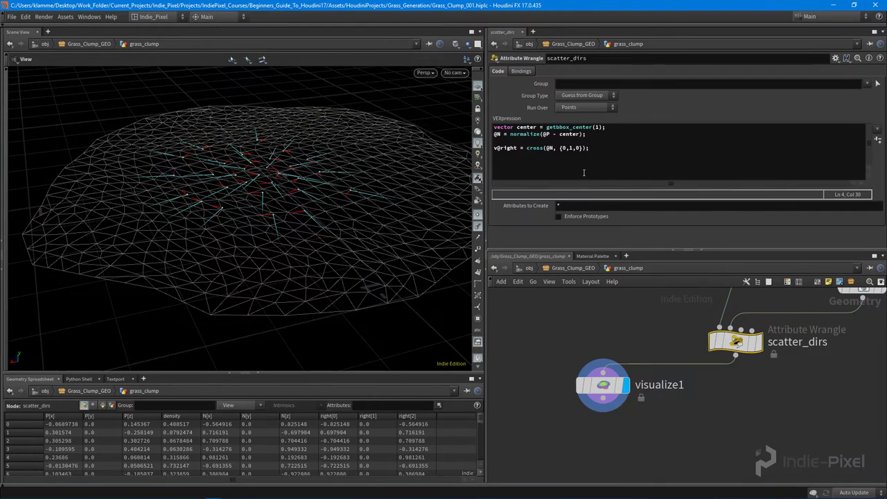
click(598, 145)
key(Return)
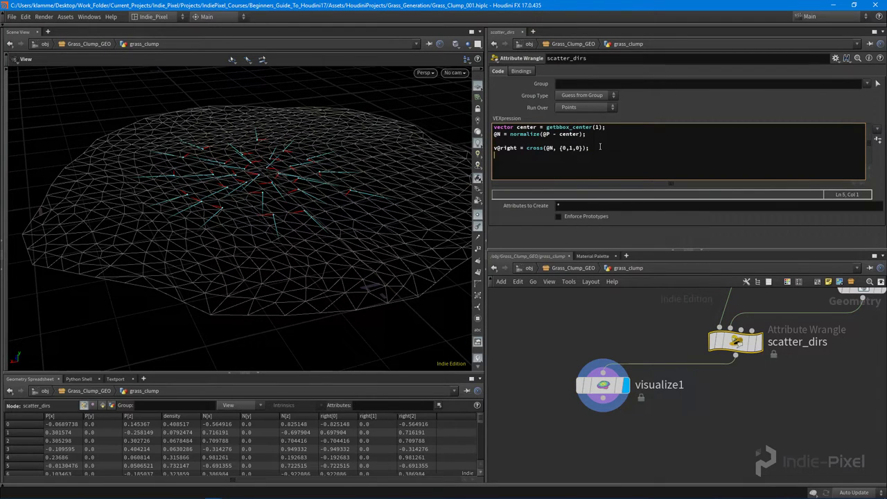
text(v@up = {)
drag(508, 155, 498, 157)
key(shift+Home)
click(535, 155)
key(Left)
text(0,1,0)
scroll(610, 360, down, 2)
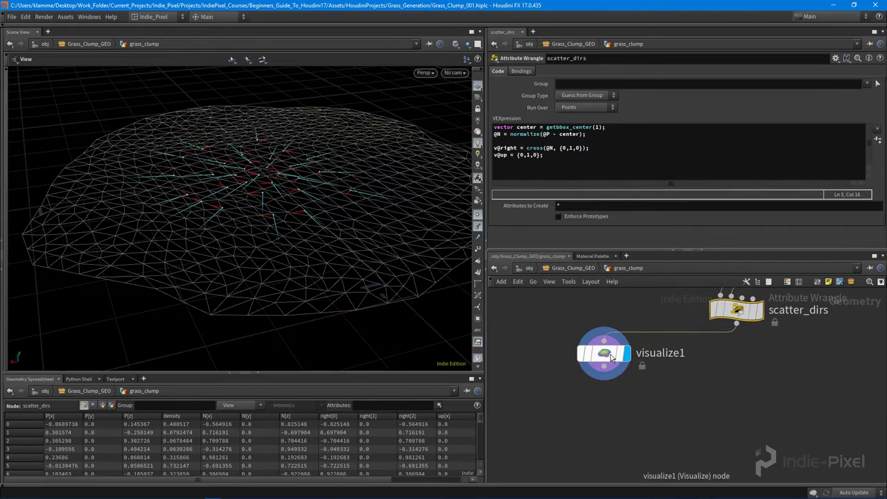
- Duplicate visualize1 below itself and wire the output of visualize1 into the copy
click(603, 356)
mouse_move(630, 381)
middle_down()
mouse_move(653, 358)
mouse_move(623, 378)
middle_up()
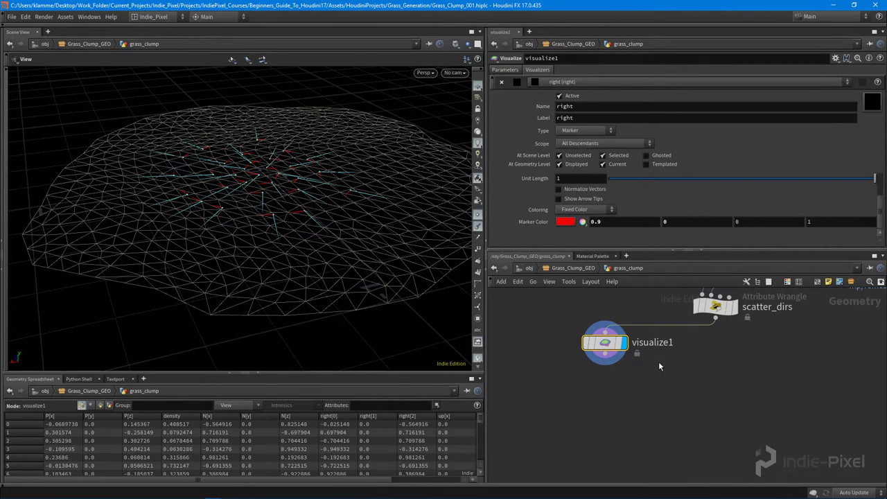
alt+drag(604, 344, 605, 390)
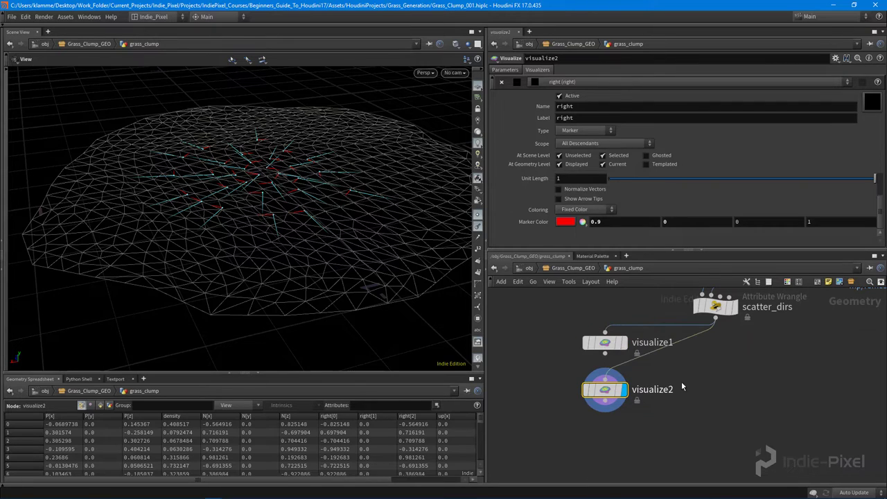
drag(605, 354, 604, 379)
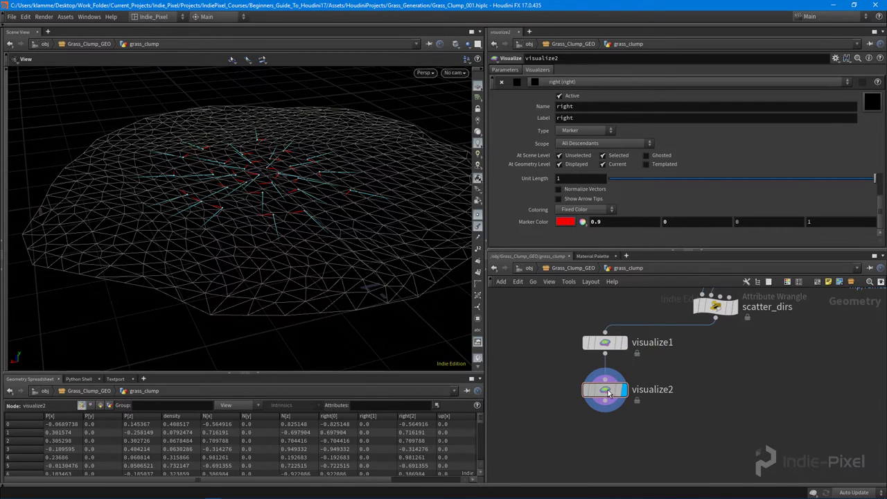
- Set the name, label and attribute of visualize2's visualizer to up
double_click(585, 106)
text(up)
key(Return)
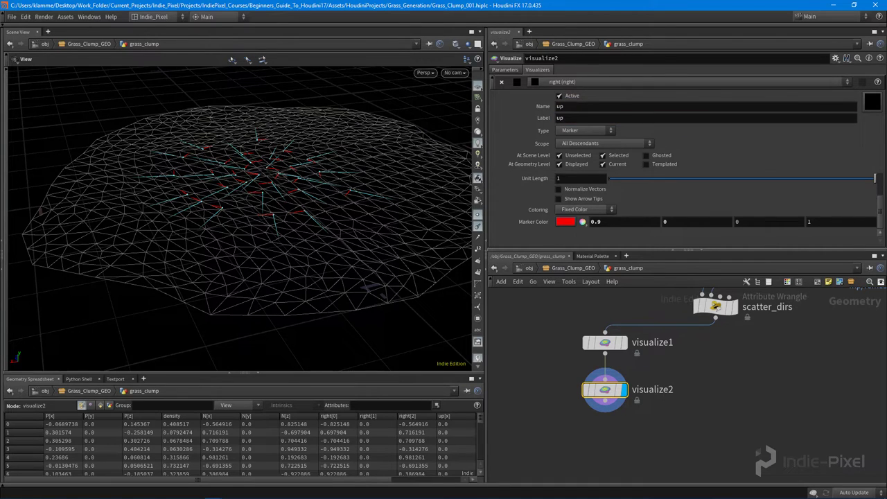
scroll(880, 208, up, 3)
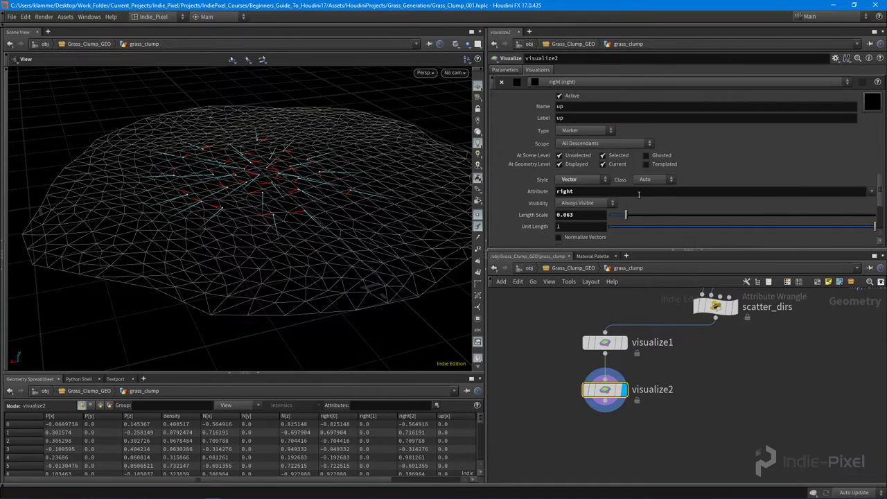
double_click(639, 193)
text(up)
key(Return)
- Change the up vector markers' color to green, with red 0 and green 0.9, and inspect the point directions
scroll(882, 195, down, 3)
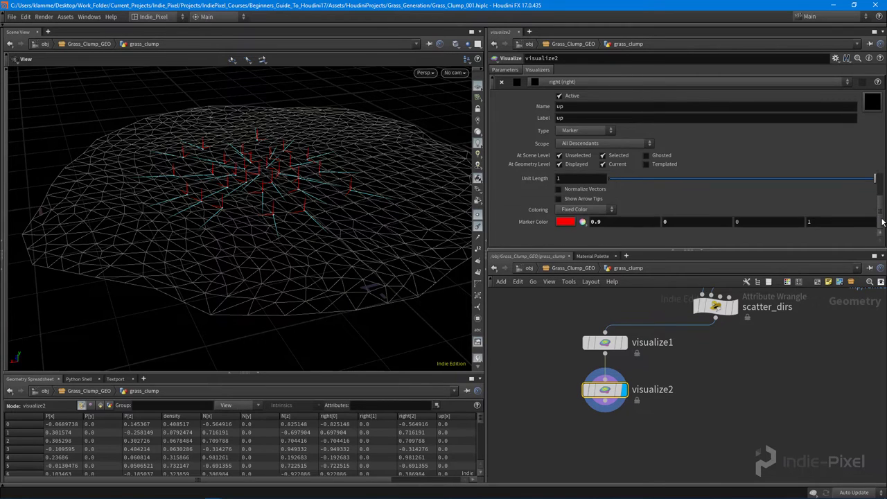
click(563, 222)
click(587, 163)
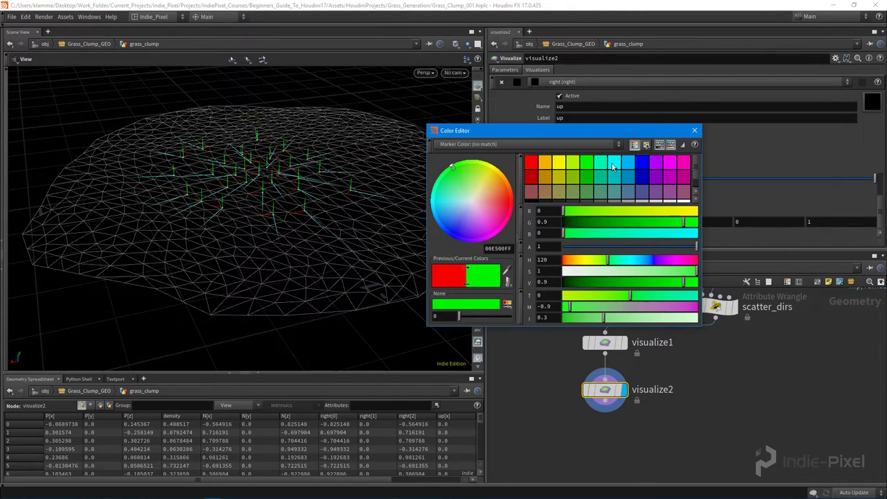
click(694, 130)
mouse_move(327, 172)
mouse_down()
mouse_move(318, 178)
mouse_move(348, 188)
mouse_move(311, 208)
mouse_up()
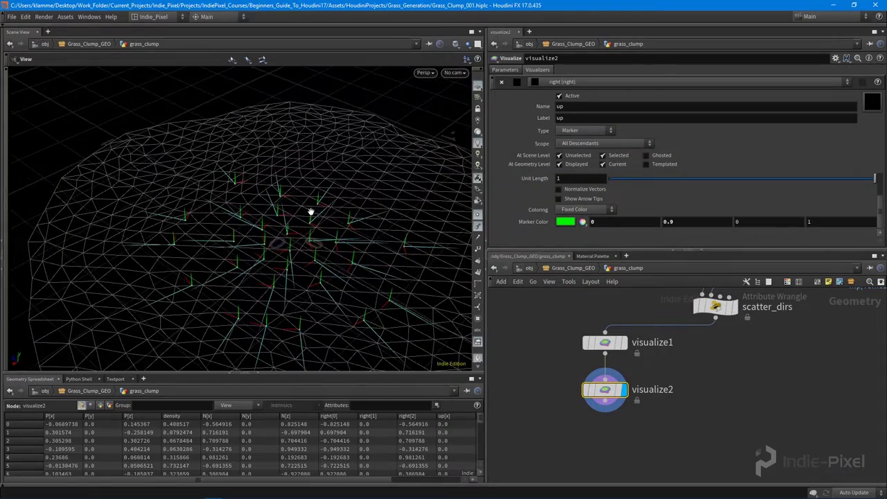
key(g)
drag(266, 231, 178, 204)
drag(236, 206, 339, 210)
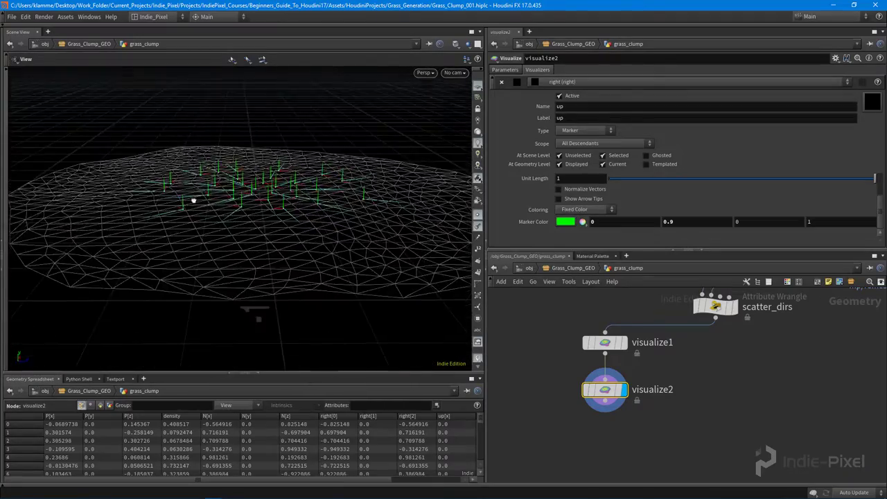
- Check the point directions from several angles and display the scatter_dirs wrangle's code in an enlarged parameter pane
drag(193, 201, 236, 229)
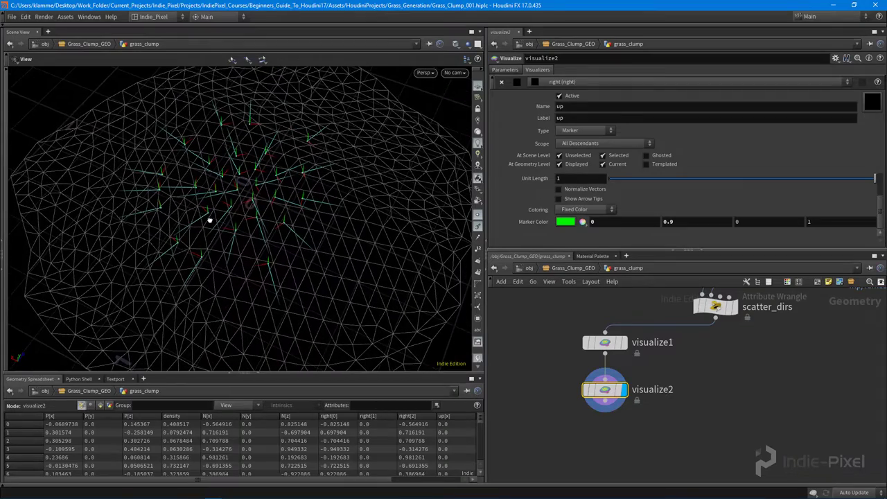
drag(682, 250, 682, 240)
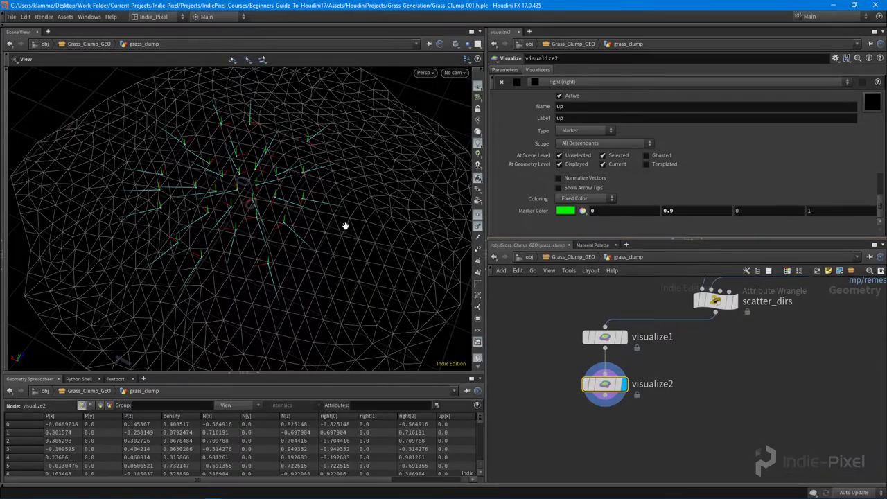
drag(346, 228, 270, 245)
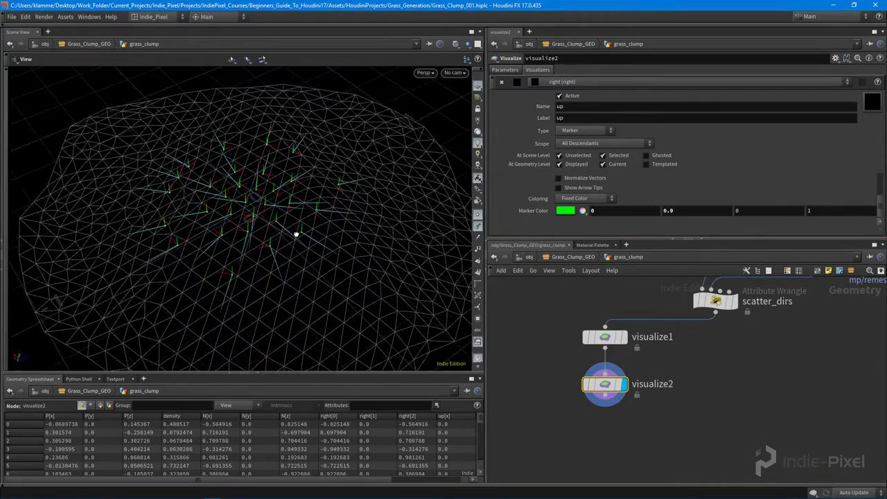
scroll(349, 238, up, 5)
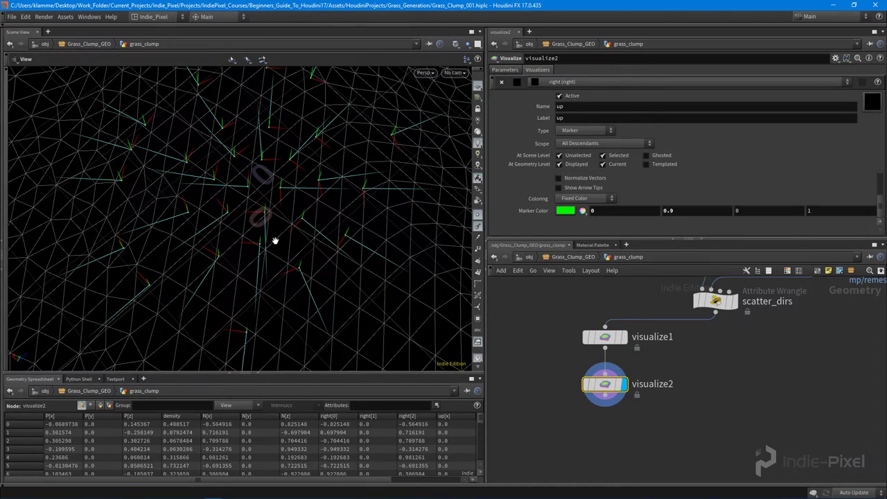
mouse_move(275, 241)
mouse_down()
mouse_move(287, 242)
mouse_move(288, 271)
mouse_move(291, 233)
mouse_move(257, 254)
mouse_move(284, 231)
mouse_up()
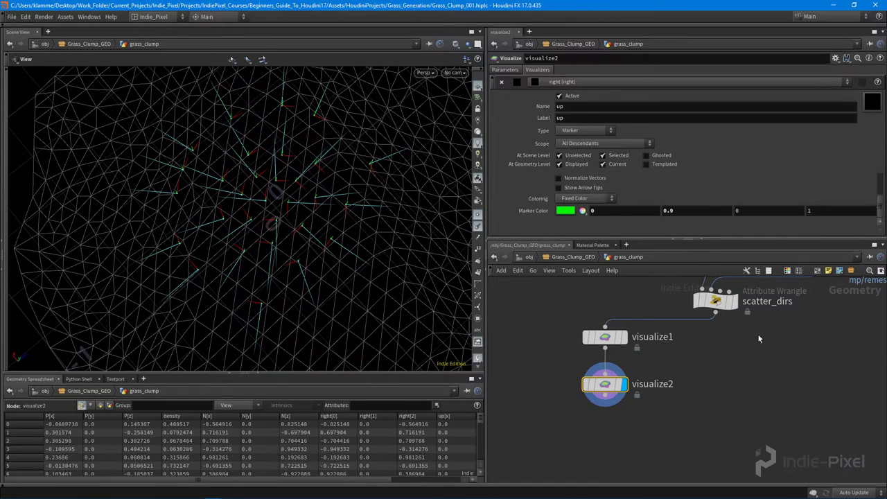
middle_drag(759, 338, 718, 396)
click(676, 358)
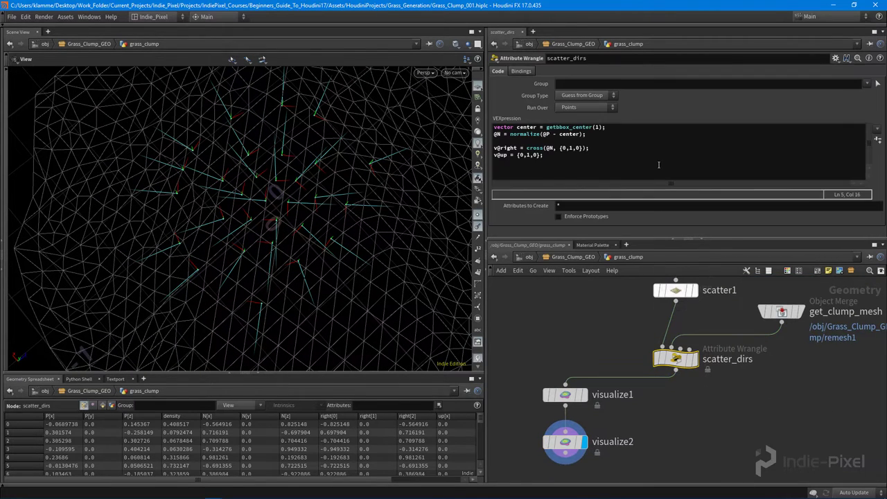
drag(737, 239, 738, 268)
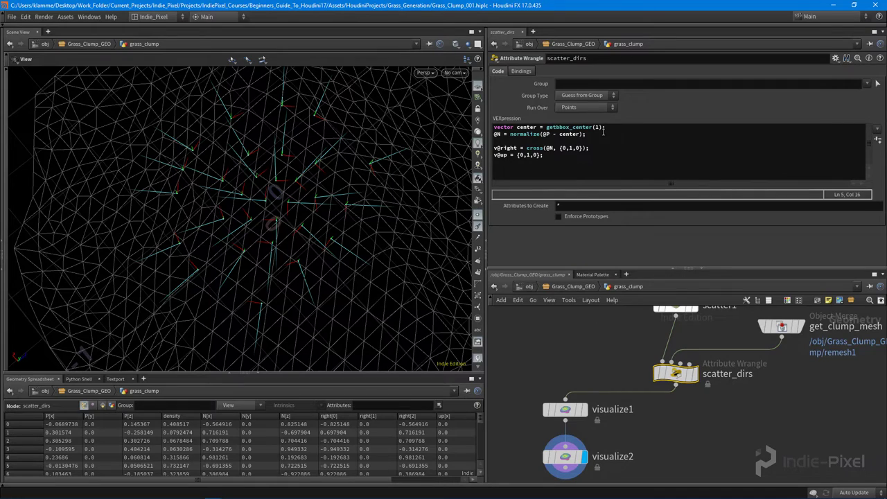
- Begin the line float noise = anoise( below the @N line in the scatter_dirs code
click(604, 133)
key(Return)
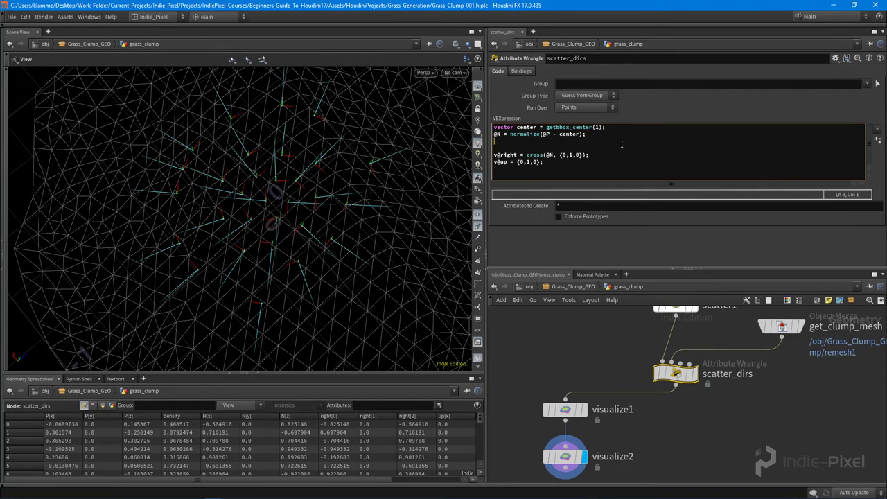
key(Return)
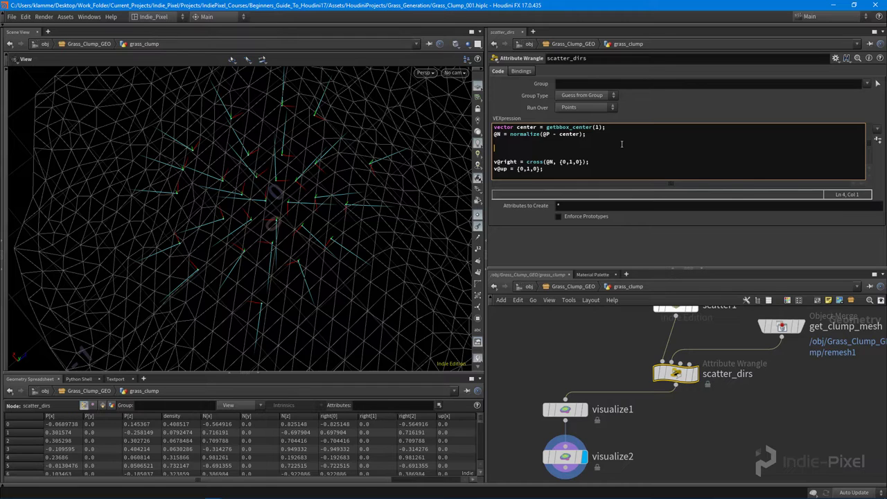
text(float nois)
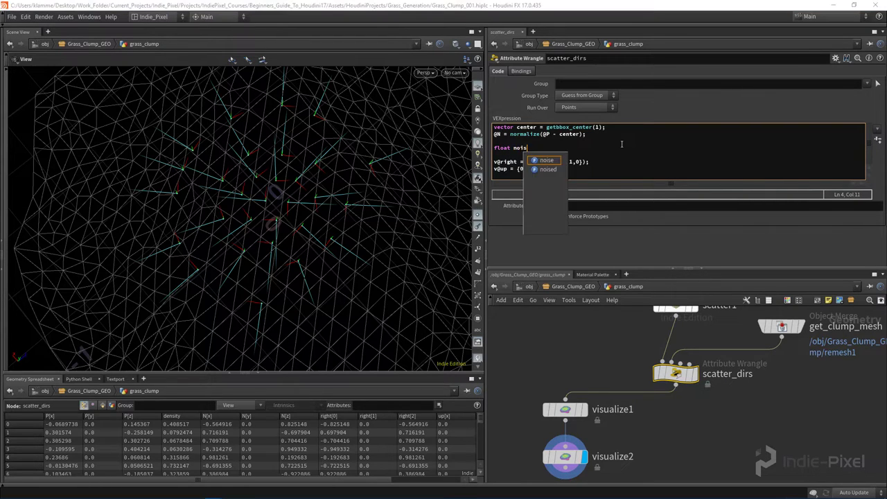
text(e = anoise)
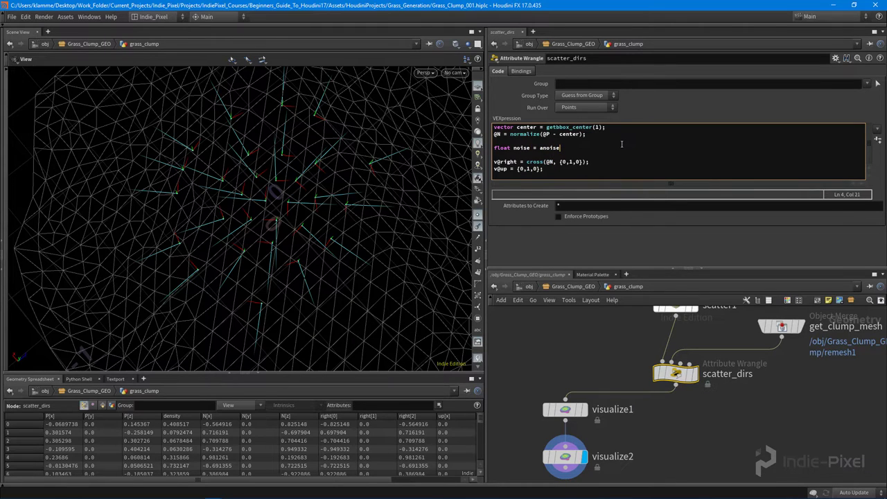
key(BackSpace)
key(BackSpace)
key(BackSpace)
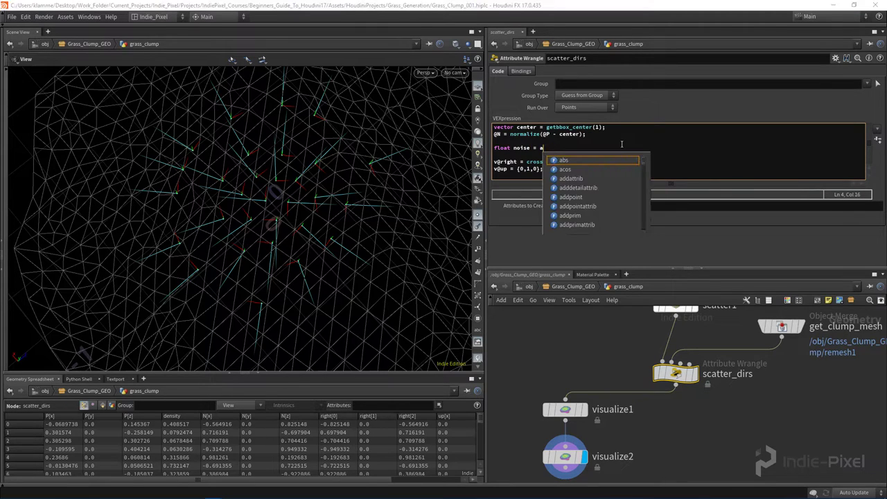
text(noise()
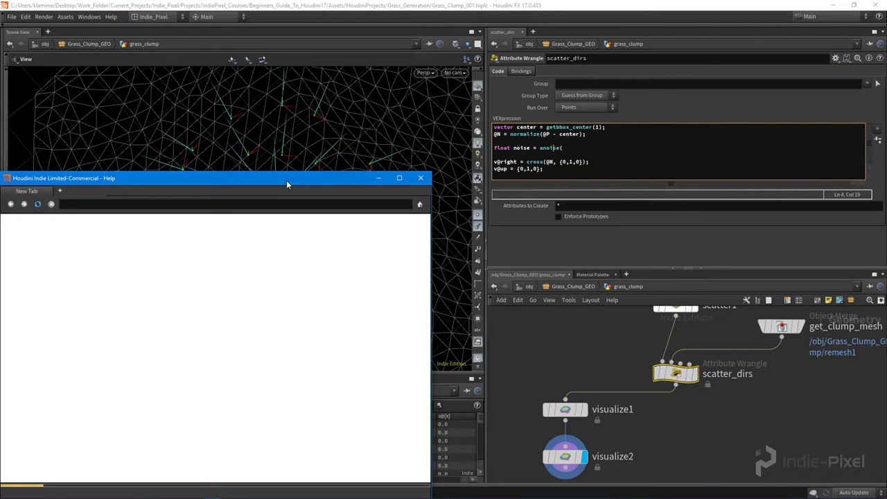
- Consult the anoise help page for its turbulence, rough and atten arguments and complete the noise line as float noise = anoise(@P);
drag(286, 180, 379, 104)
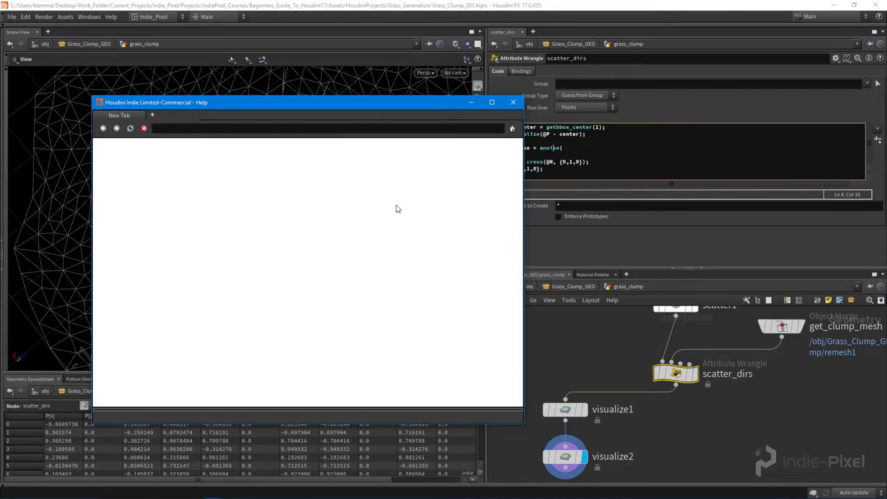
drag(319, 105, 250, 77)
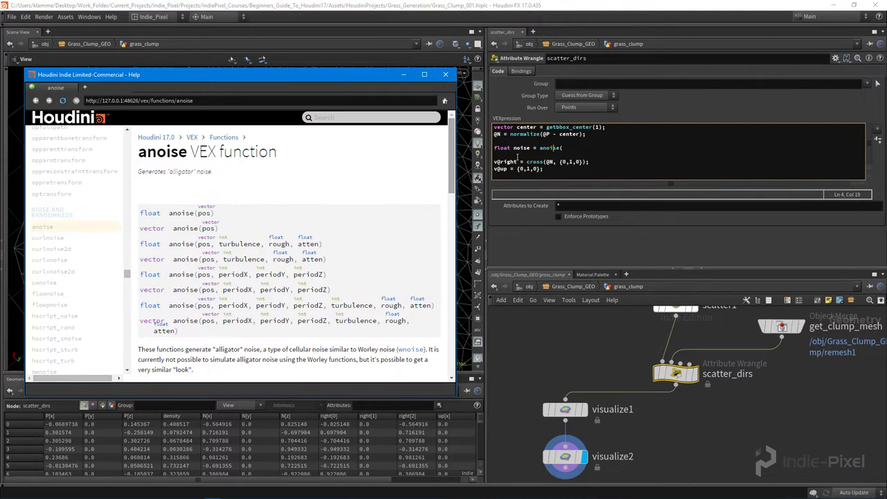
click(578, 148)
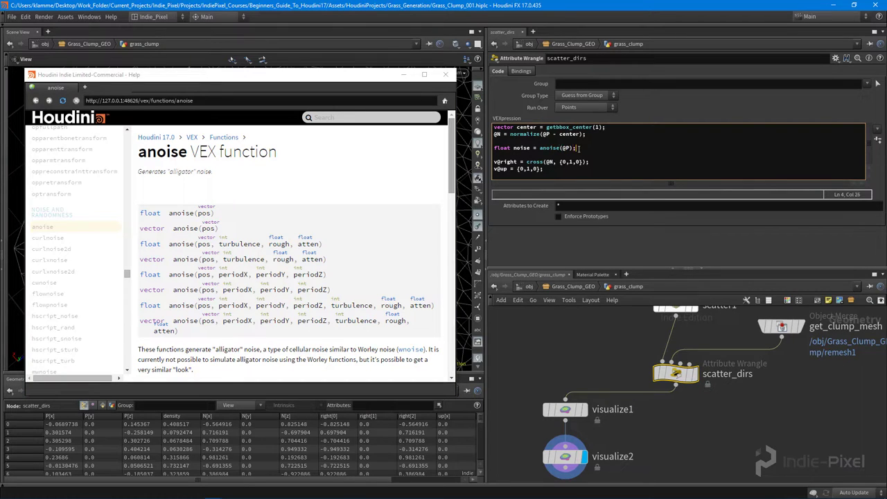
click(319, 251)
triple_click(221, 250)
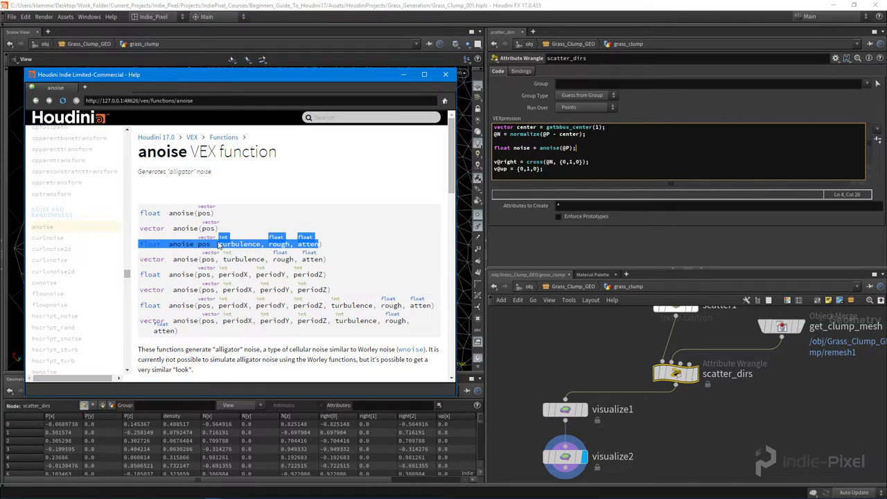
click(219, 247)
- Add the line float turb = chf("turbulence"); directly above the noise line
click(577, 141)
key(Return)
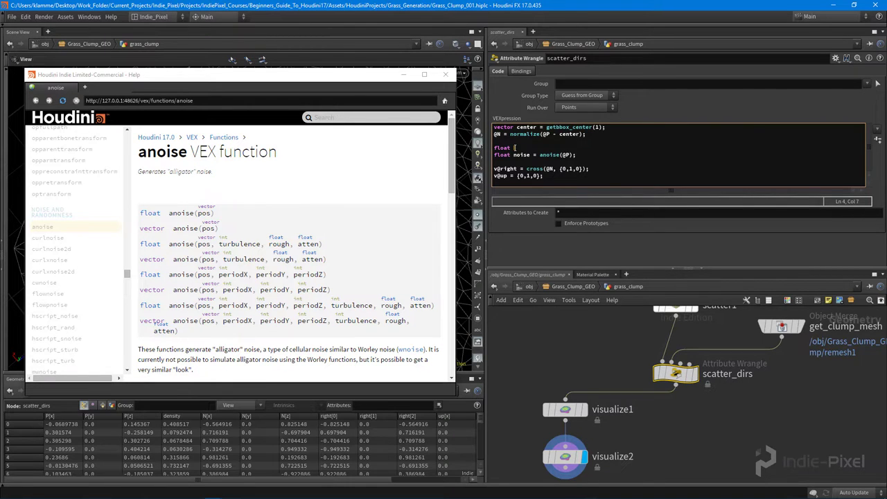
text(turb = chf(")
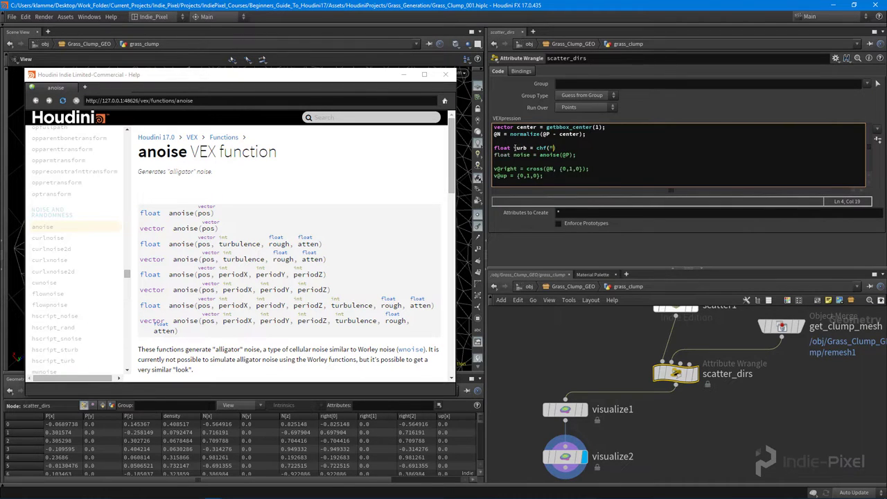
text(tur)
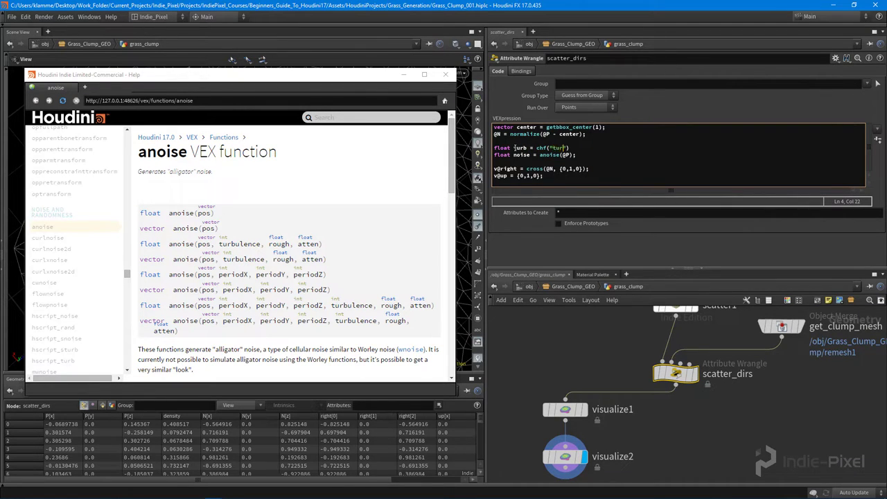
text(bulence)
key(Right)
key(Right)
text(;)
- Add the line float rough = chf("roughness"); below the turb line
key(Return)
text(float )
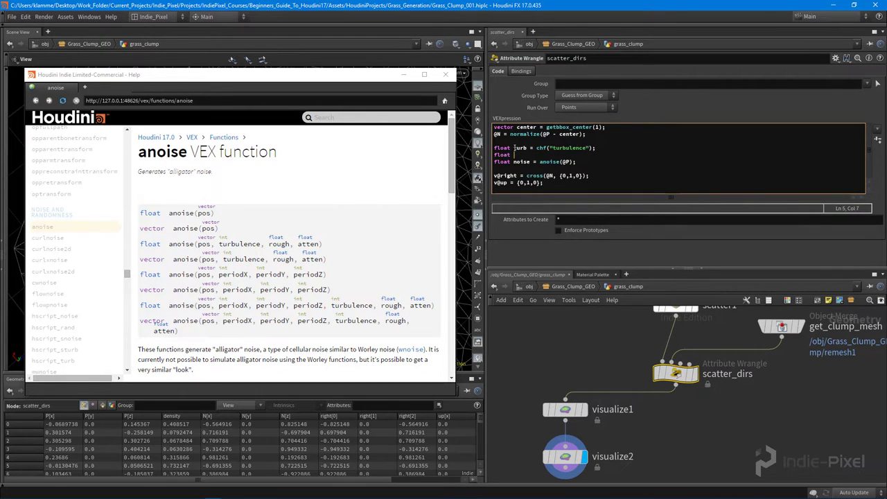
text(rough = chf(")
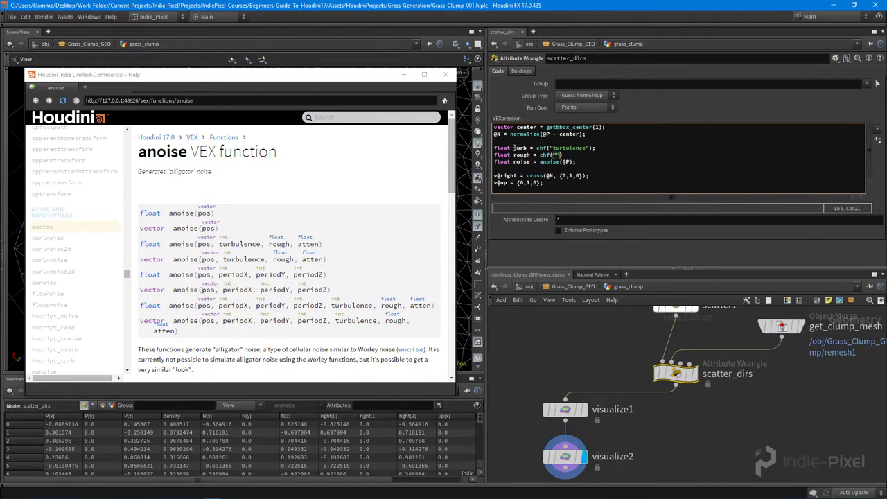
text(roughness");)
- Add the line float atten = chf("attenuation"); between the rough and noise lines
key(Return)
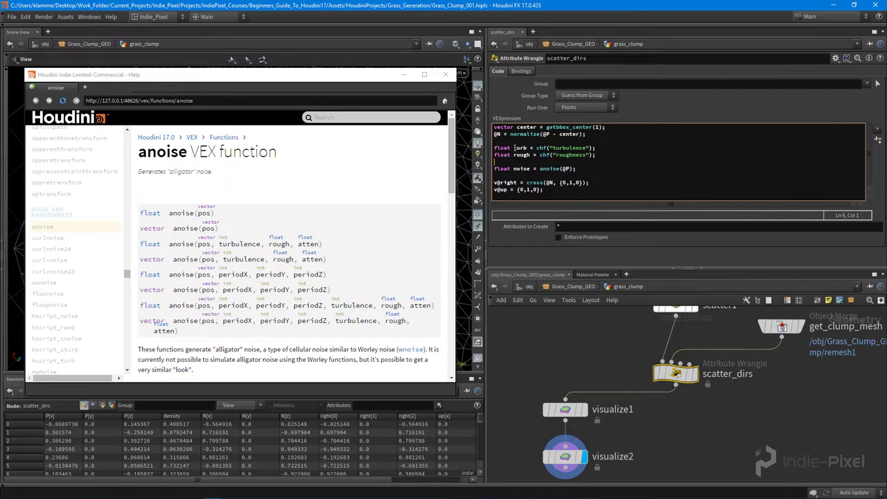
text(float )
text(atten )
text(= chf(")
text(stte)
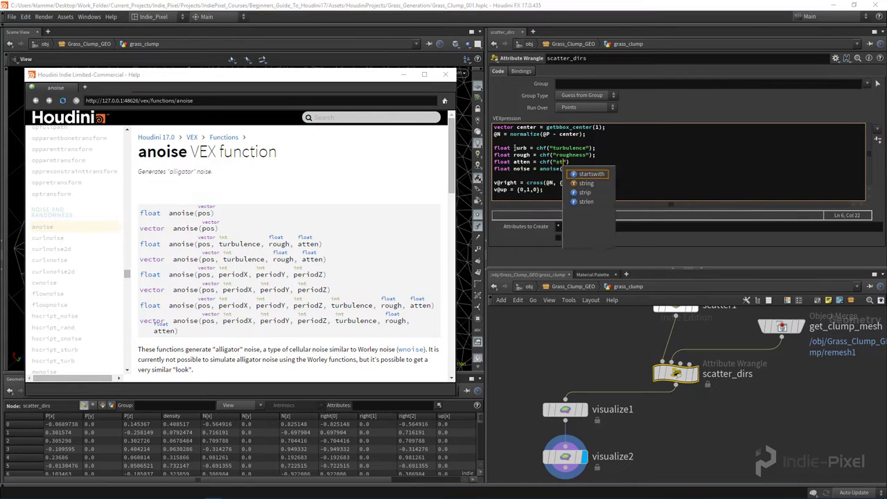
key(BackSpace)
key(BackSpace)
key(BackSpace)
key(BackSpace)
text(attenu)
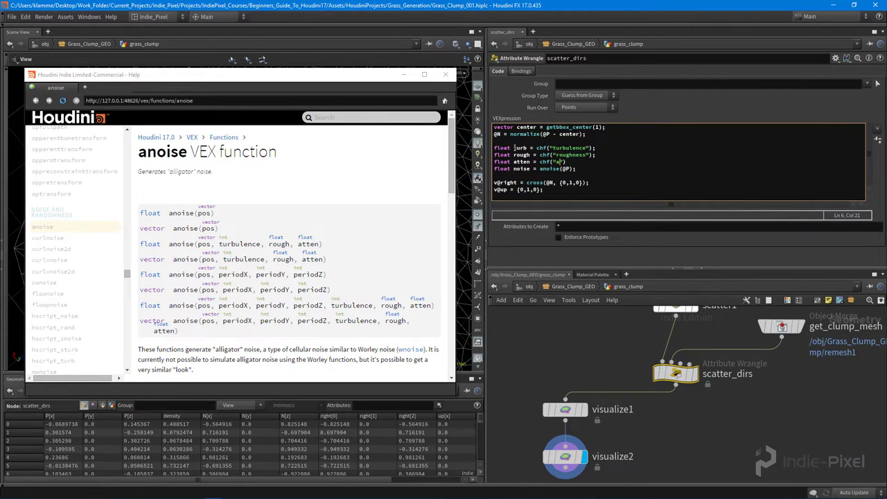
text(ation"); float noise = anoise(@P)
- Extend the noise call's arguments so it reads anoise(@P, turb, rough, atten);
text(, )
text(turb, )
text(rough,)
text( atten))
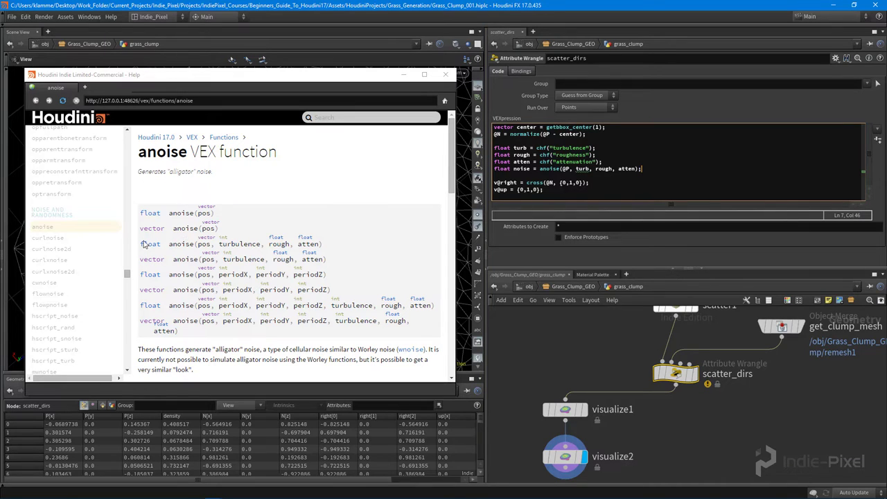
- Change the noise variable's type to vector and minimize the help window
double_click(503, 168)
text(vector)
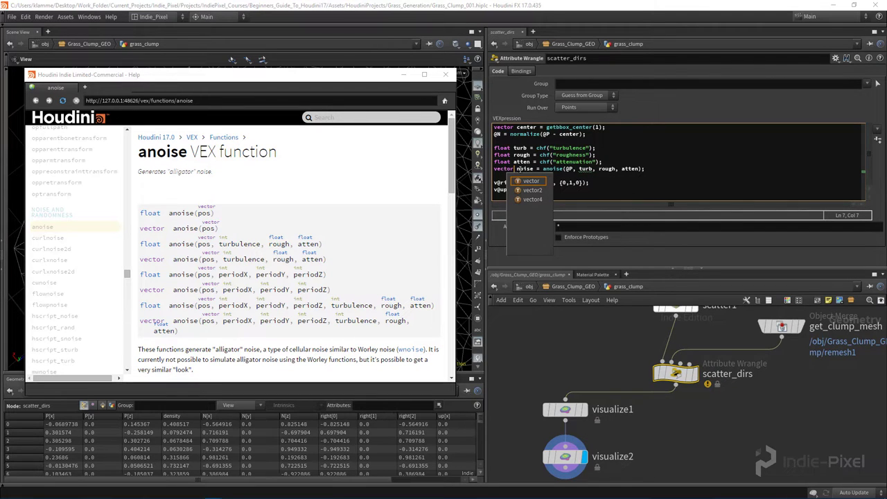
click(404, 74)
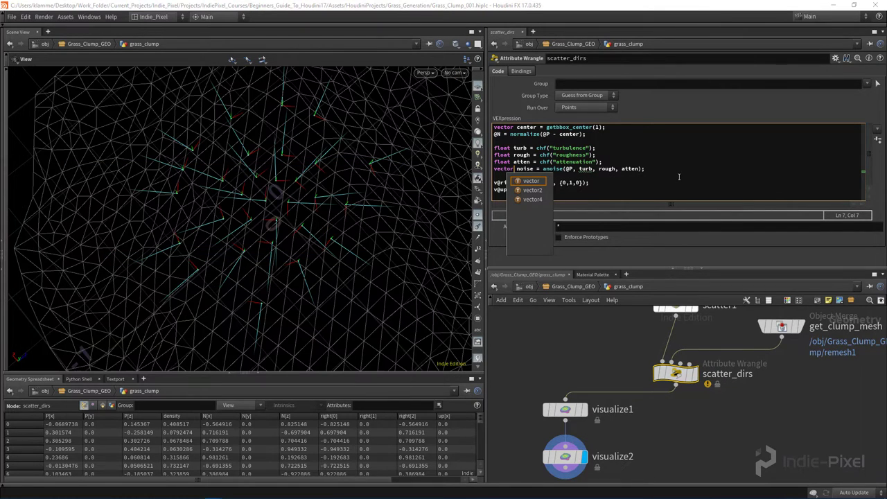
click(679, 177)
- Reopen the anoise help page to check the argument types and change the turb variable's type to int
mouse_move(244, 493)
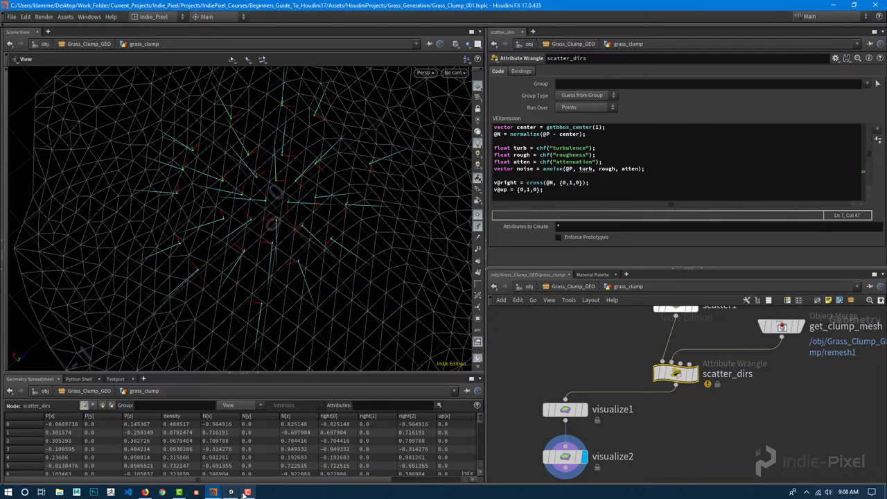
click(315, 454)
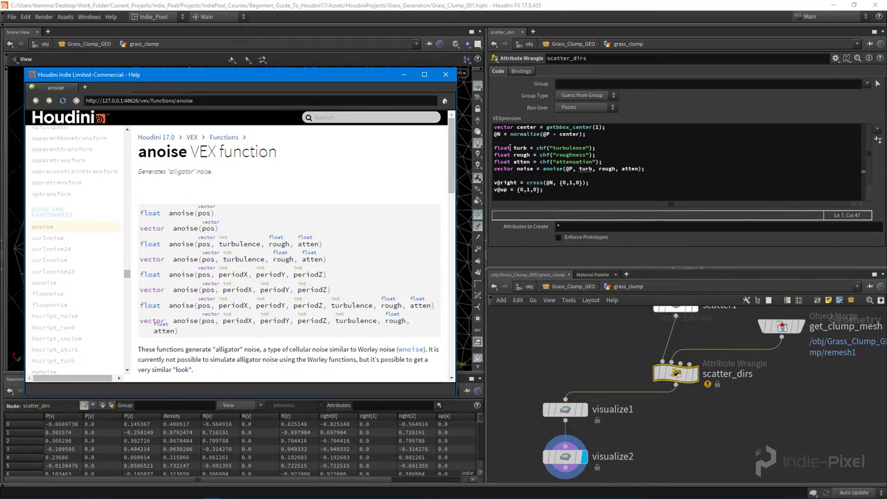
click(543, 177)
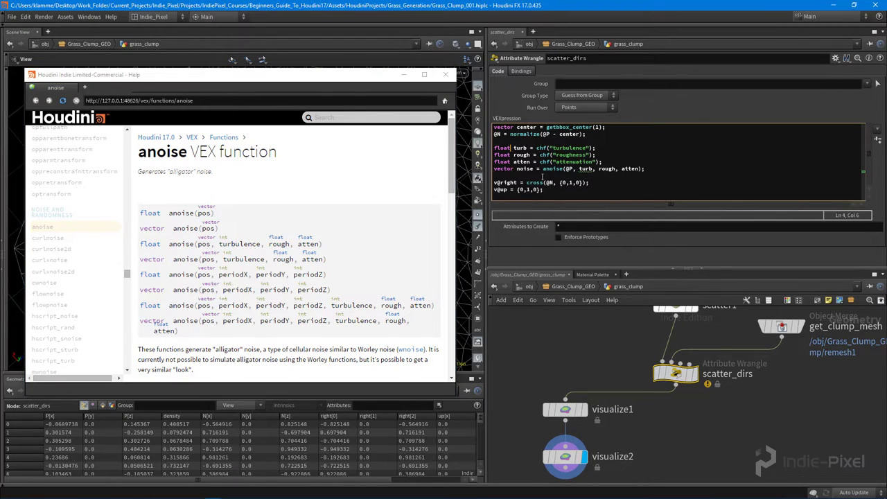
click(513, 148)
key(BackSpace)
key(BackSpace)
key(BackSpace)
key(BackSpace)
key(BackSpace)
text(int)
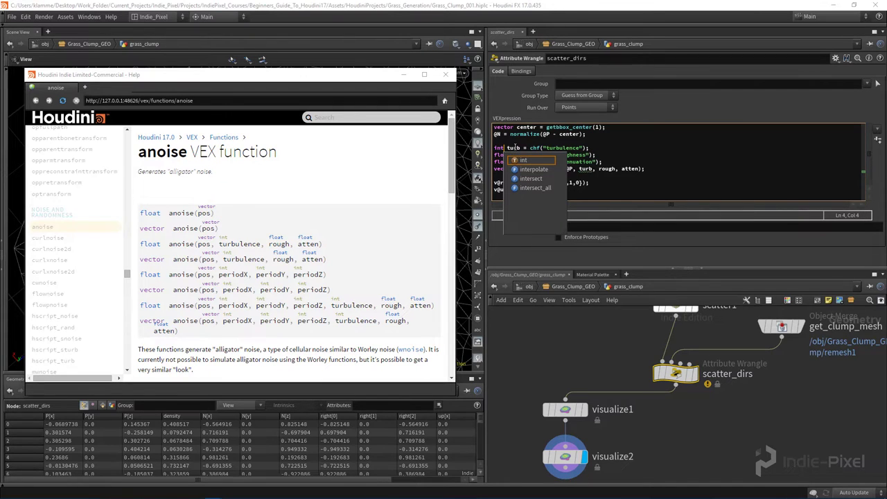
click(634, 146)
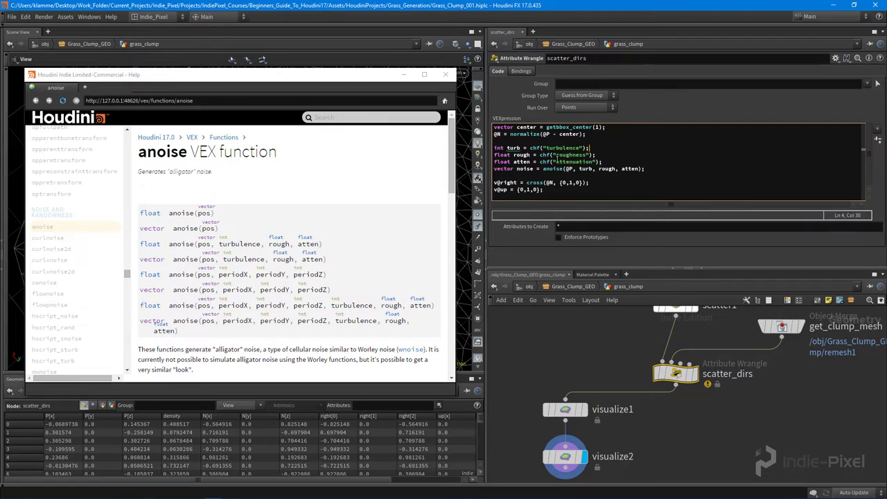
- Change the turb line's channel function to chi("turbulence") and close the help window
click(541, 148)
key(BackSpace)
text(i)
key(Escape)
click(614, 147)
click(387, 85)
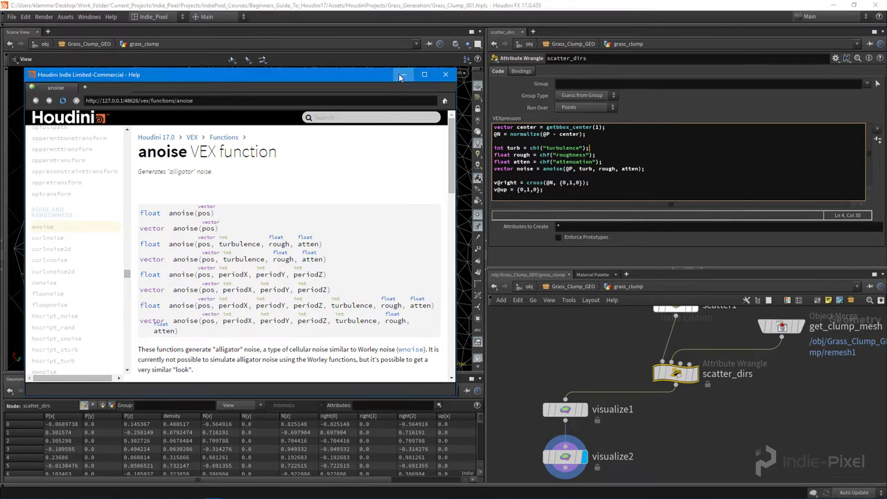
click(445, 74)
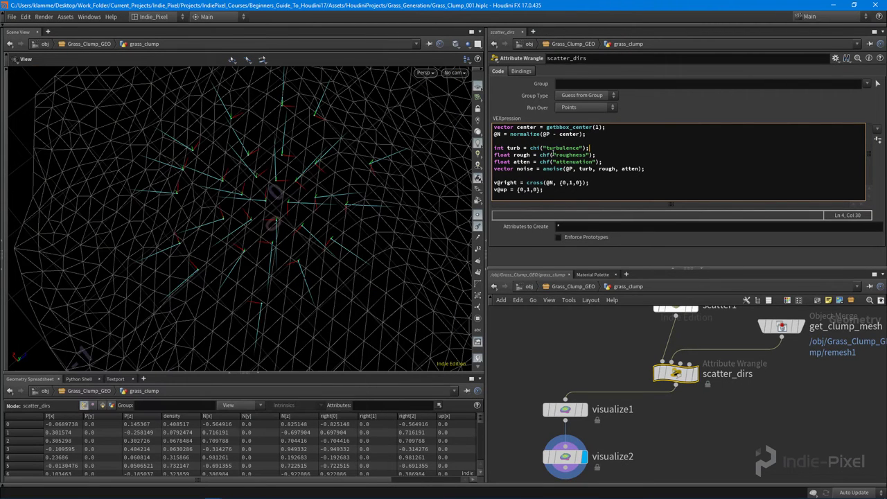
- Create the missing channel parameter from the scatter_dirs code and set Turbulence to 6
click(878, 139)
drag(607, 237, 769, 260)
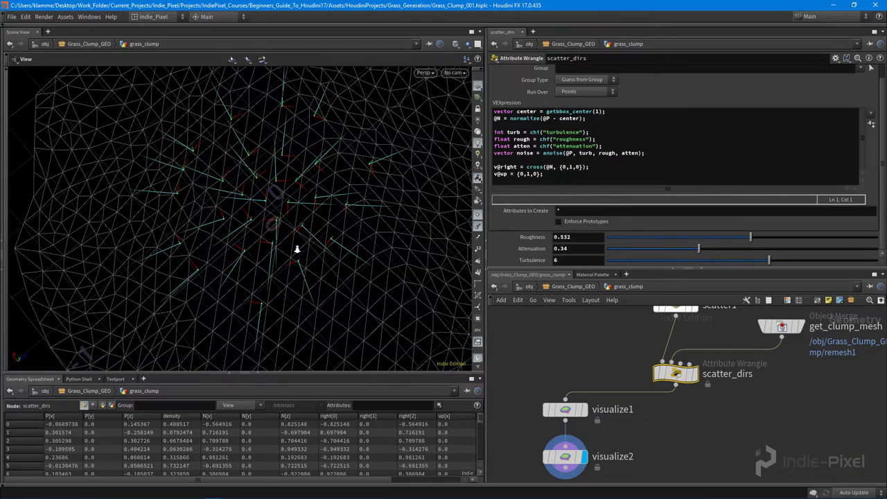
drag(298, 248, 291, 227)
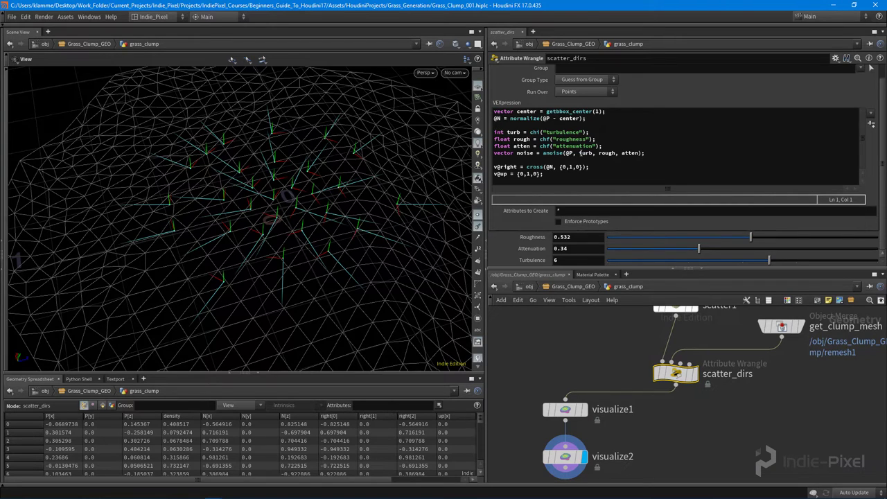
drag(317, 212, 302, 285)
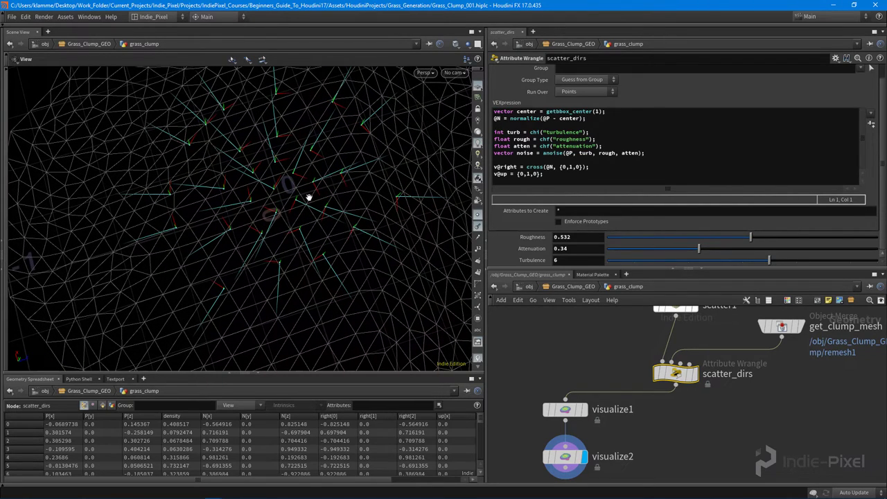
- Add the line @N.x += noise.x; below the noise variable in the scatter_dirs code
click(667, 158)
key(Return)
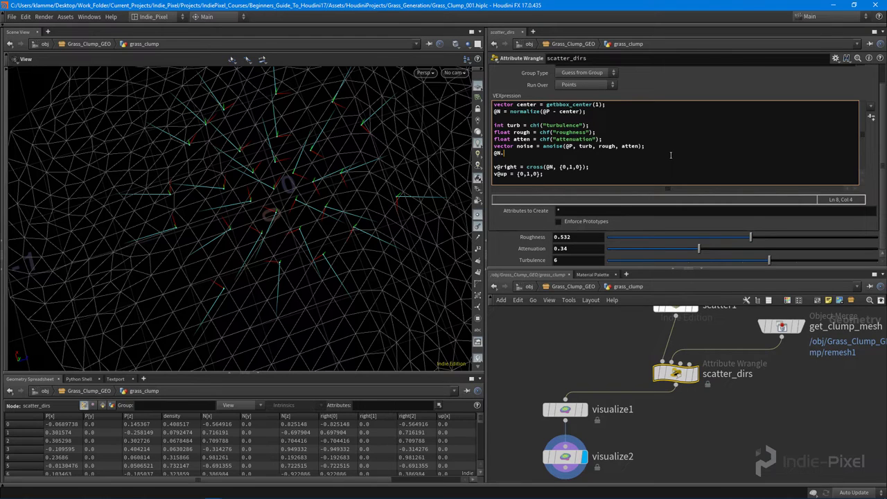
text(@N.x += nopise)
key(BackSpace)
text(ise.x)
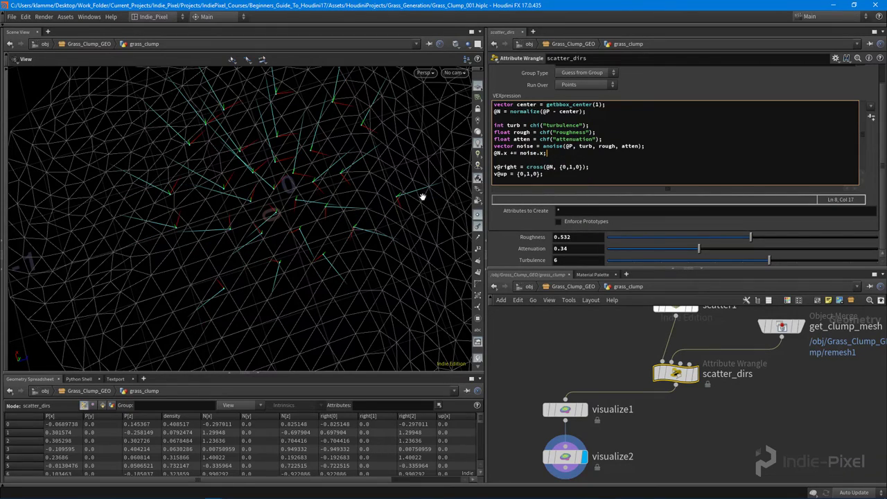
drag(212, 174, 238, 208)
- Add the line @N.z += noise.z; below the @N.x line in the scatter_dirs code
click(558, 155)
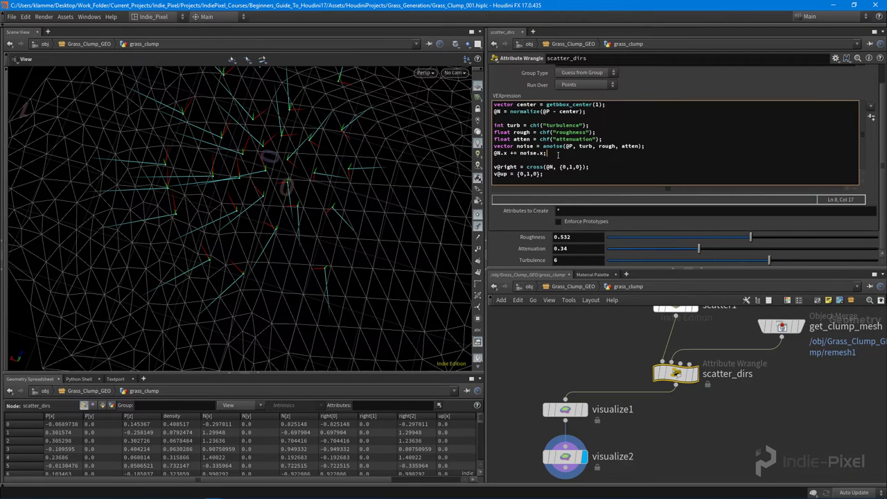
key(Return)
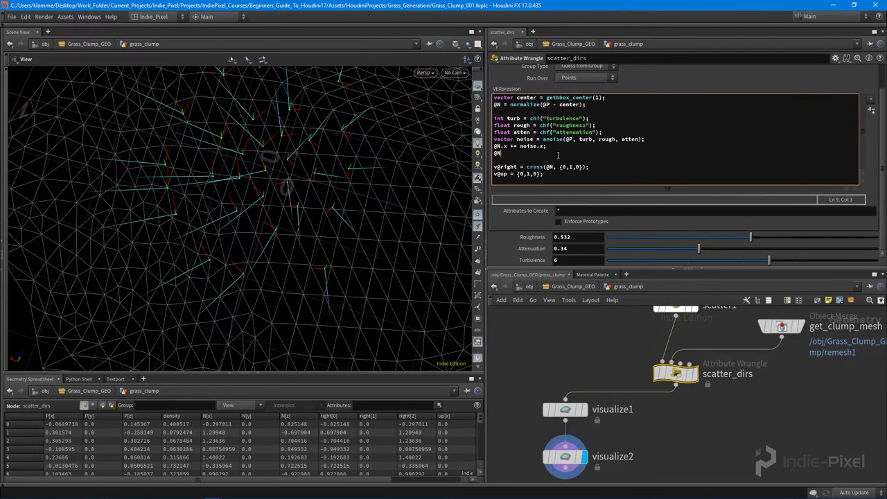
text(@N.z += noise.z;)
alt+drag(298, 196, 170, 145)
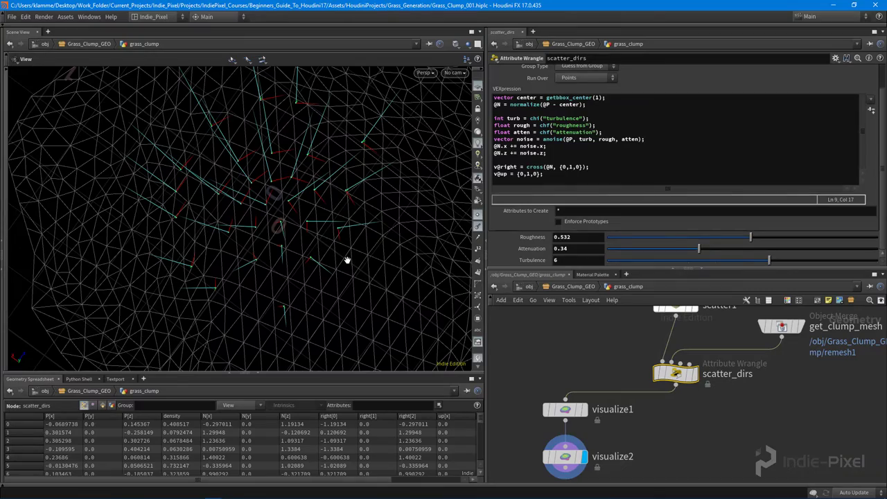
alt+drag(346, 259, 281, 217)
- Check the anoise help page for the bounds of the noise output and minimize the help window
mouse_move(213, 492)
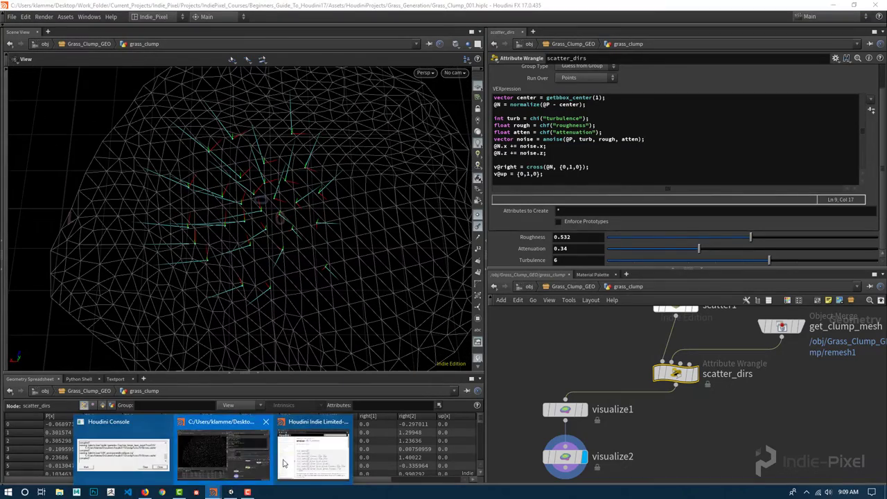
click(227, 454)
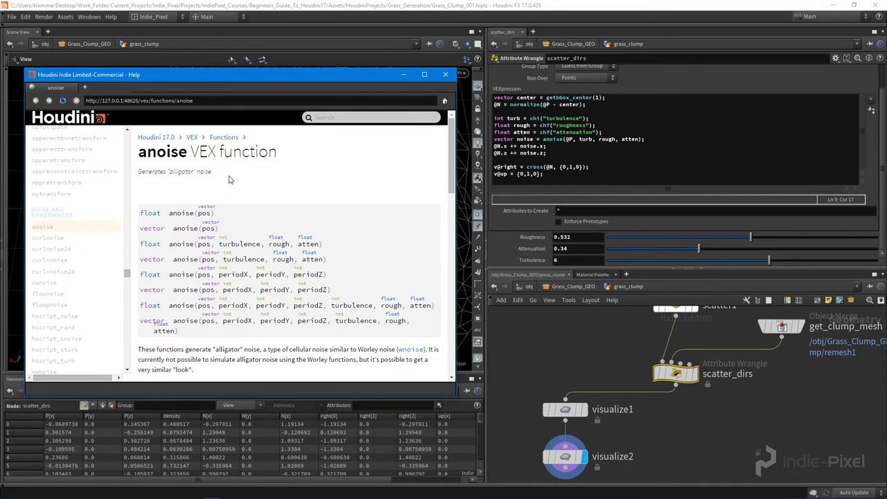
scroll(229, 179, down, 3)
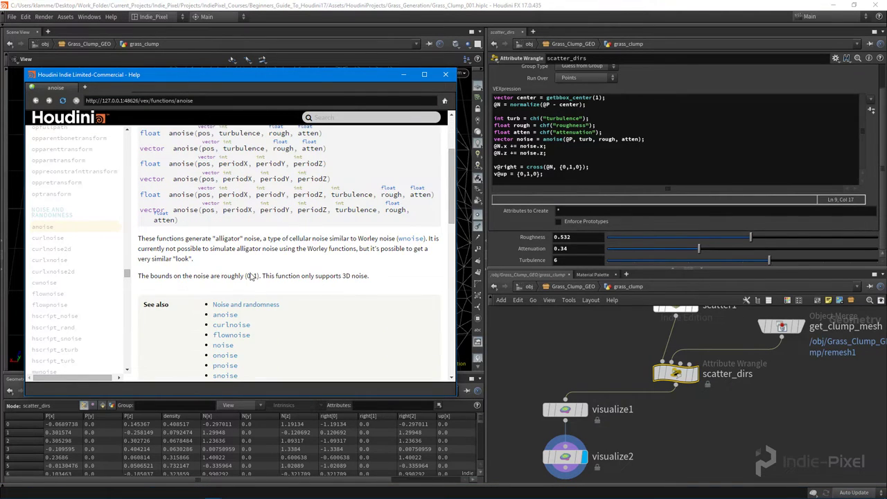
click(401, 75)
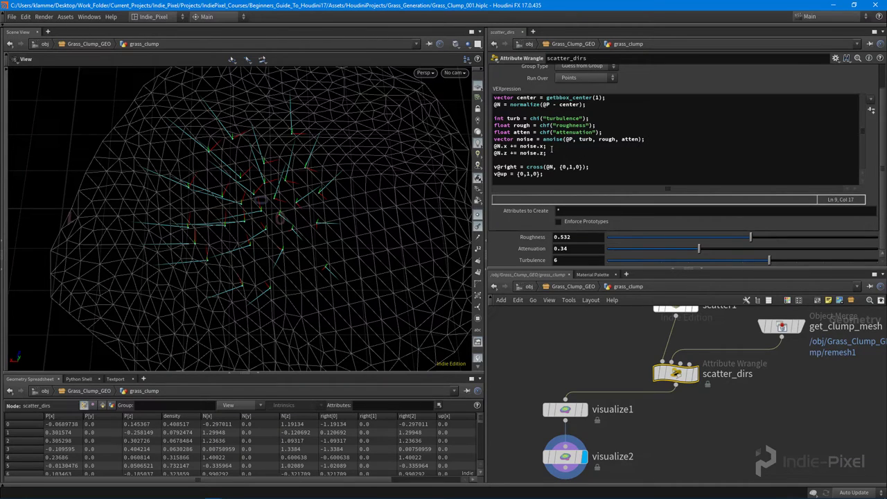
- Remap the X noise by changing its line to @N.x += fit01(noise.x, -1, 1);
click(551, 147)
drag(547, 147, 519, 146)
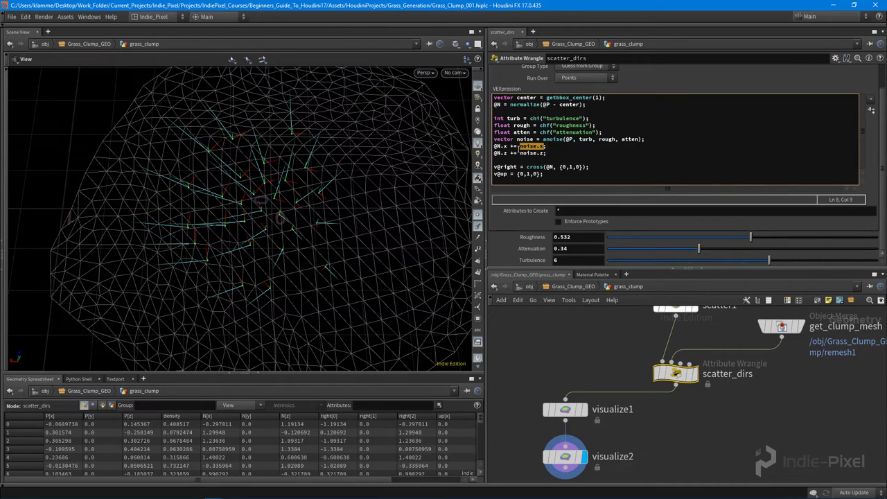
click(555, 146)
key(Left)
key(Left)
key(Left)
text(fit01()
key(Right)
key(Right)
key(Right)
text(, -1, 1))
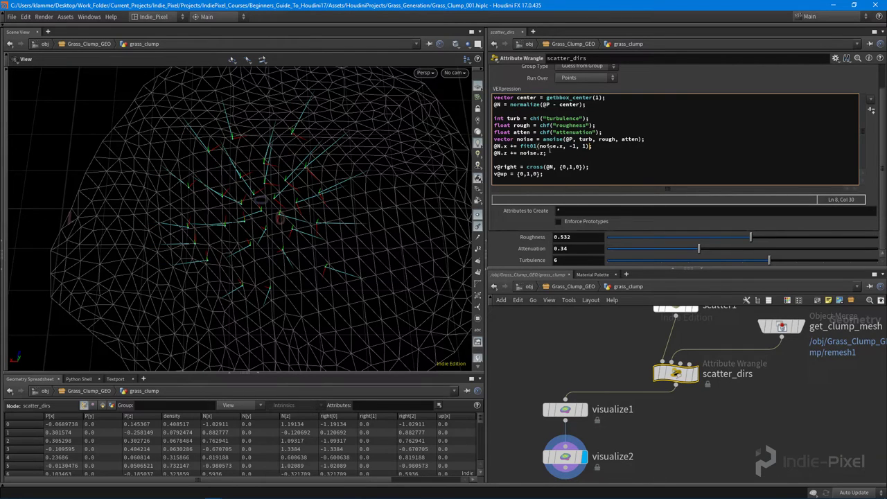
- Remap the Z noise by changing its line to @N.z += fit01(noise.z, -1, 1);
click(555, 153)
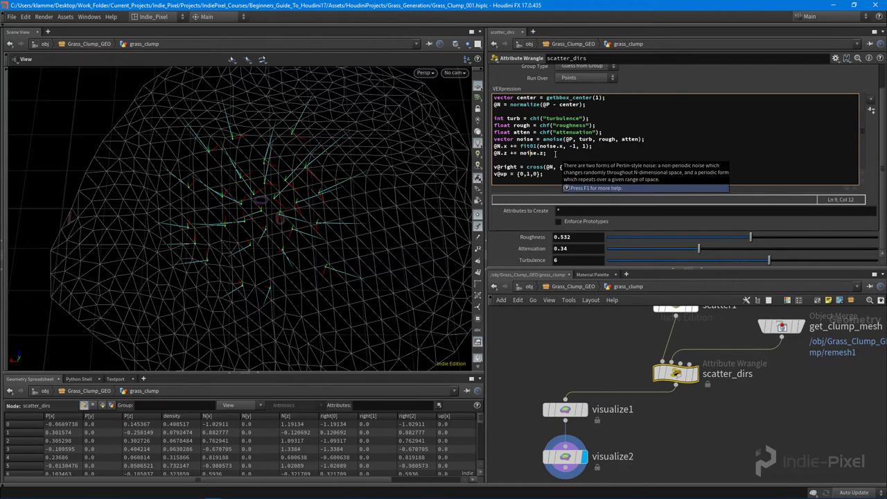
key(Left)
key(Left)
key(Left)
text(fit01()
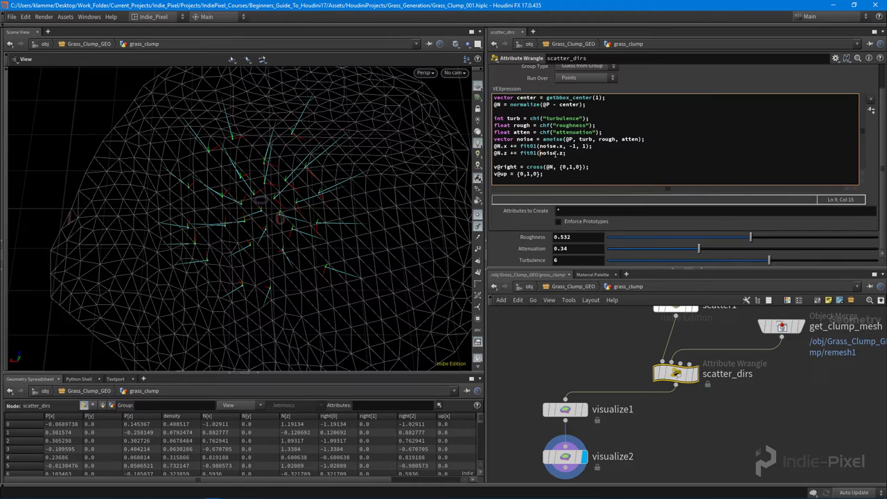
key(Right)
key(Right)
key(Right)
key(Right)
key(Right)
text(, )
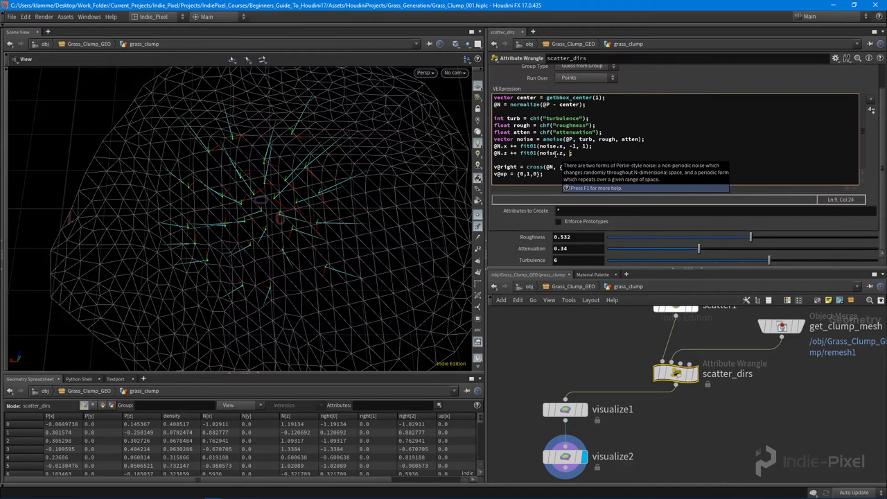
text(-1, 1))
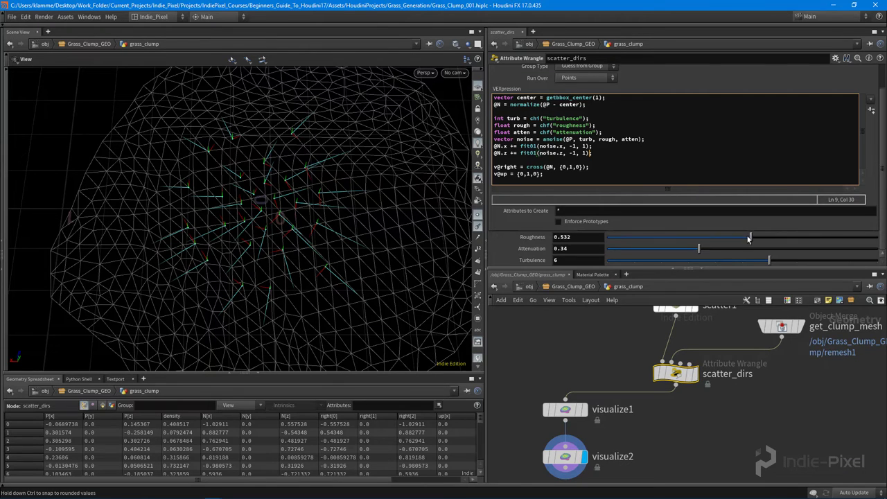
- Try the noise with Roughness 0.6, Attenuation 0.349 and Turbulence 4
drag(749, 237, 745, 237)
drag(802, 239, 796, 236)
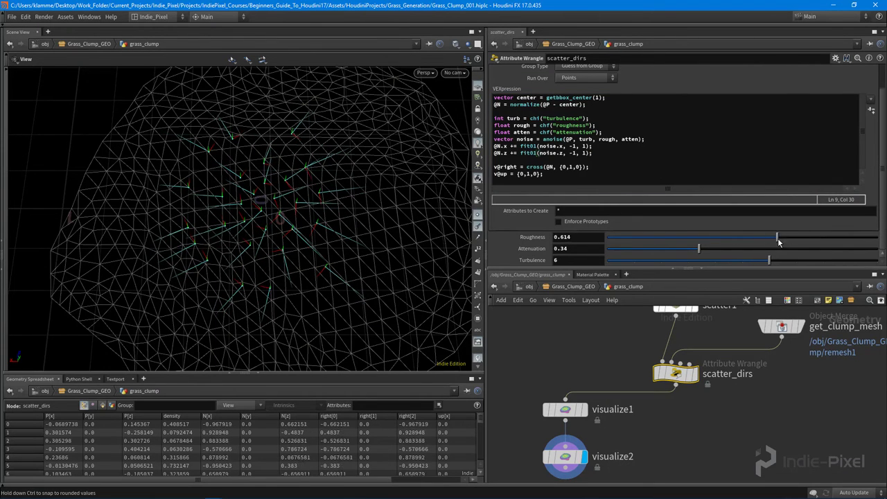
mouse_move(697, 257)
mouse_down()
mouse_move(707, 255)
mouse_move(701, 258)
mouse_up()
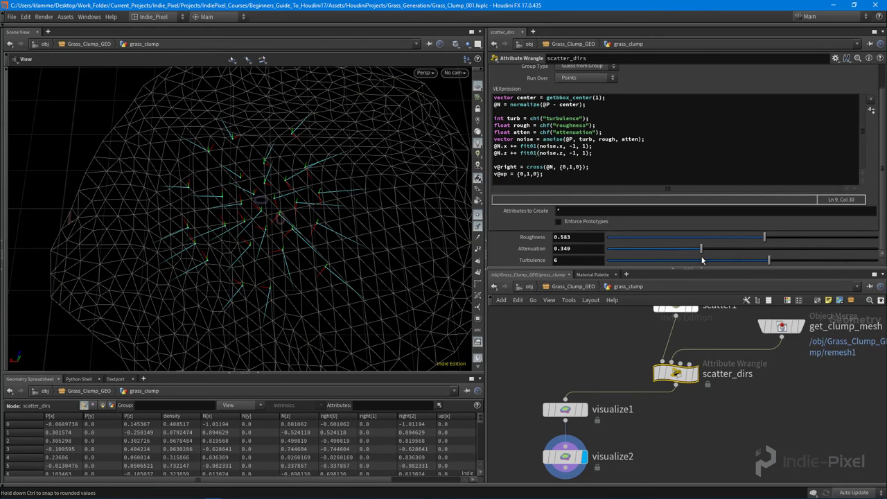
drag(782, 260, 714, 267)
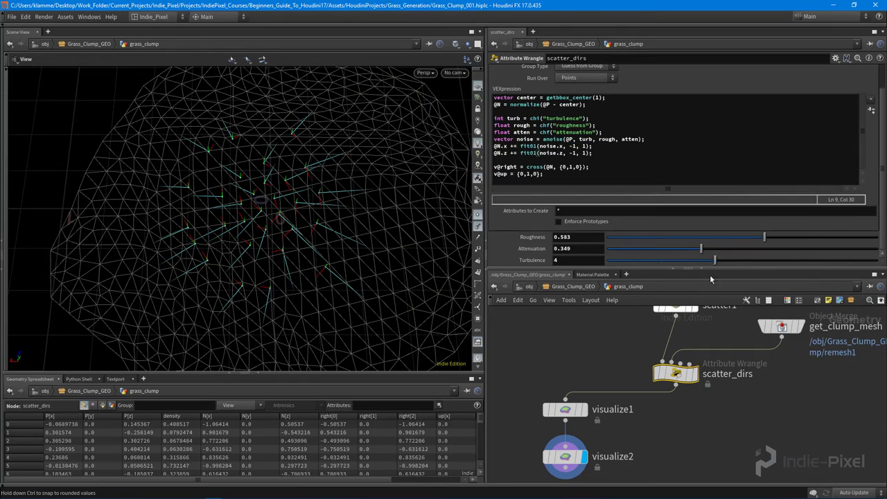
drag(773, 237, 769, 237)
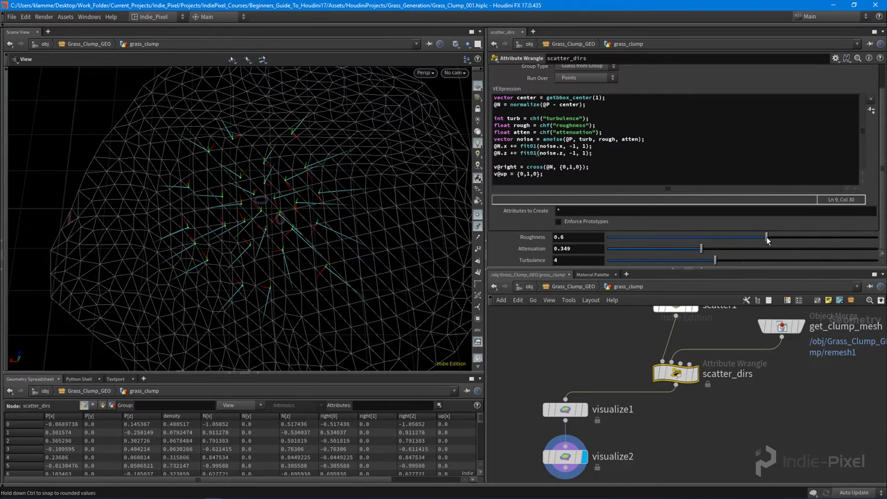
- Renormalize the noisy normals by adding the line @N = normalize(@N); below the @N.z line
key(Return)
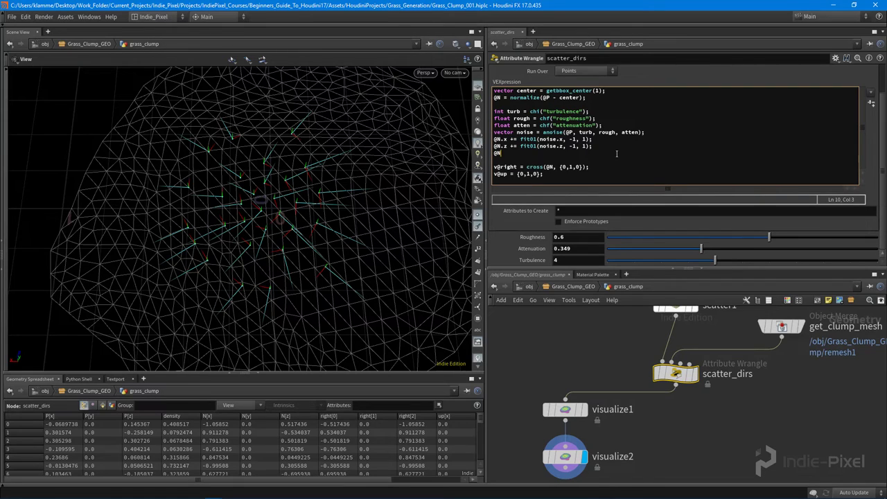
text(@N = normalize)
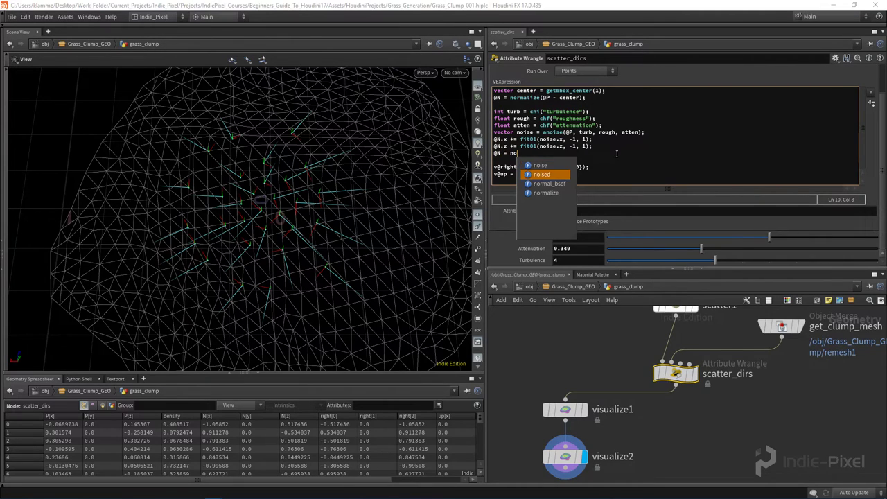
text((@N);)
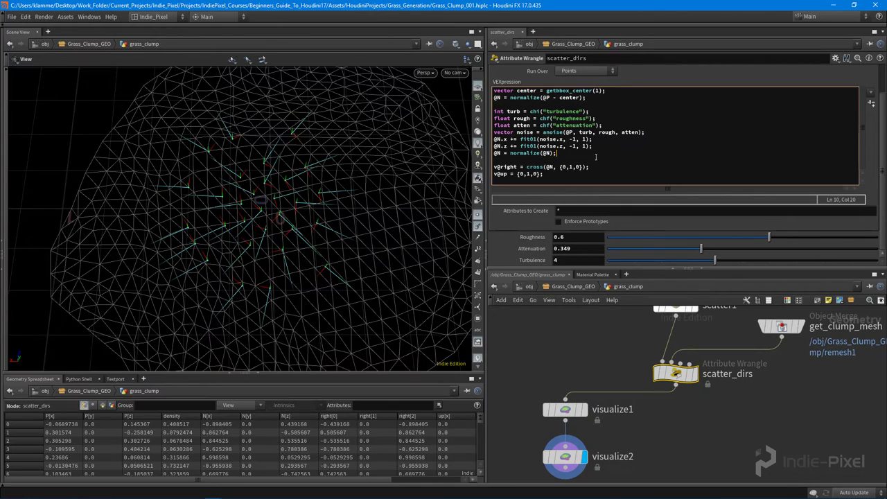
- Set the noise parameters of scatter_dirs to Roughness 0.441, Attenuation 0.27 and Turbulence 2
drag(351, 202, 320, 203)
drag(771, 238, 724, 237)
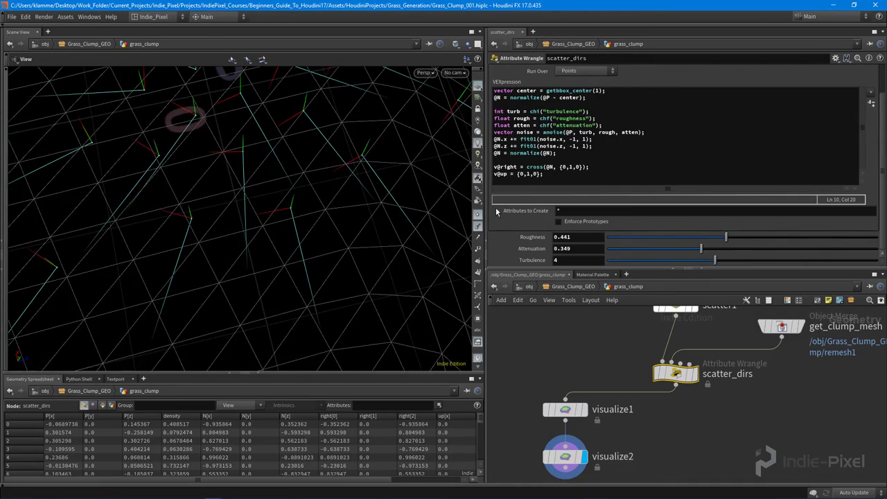
drag(713, 248, 680, 248)
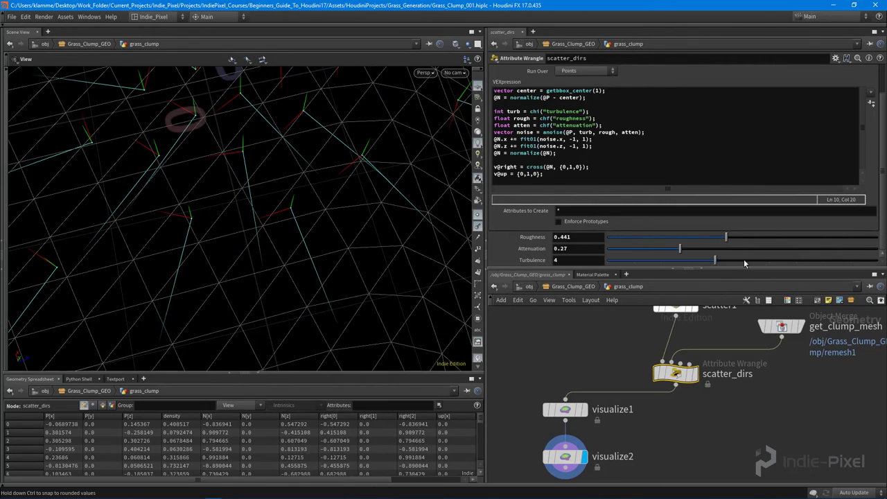
drag(743, 263, 650, 304)
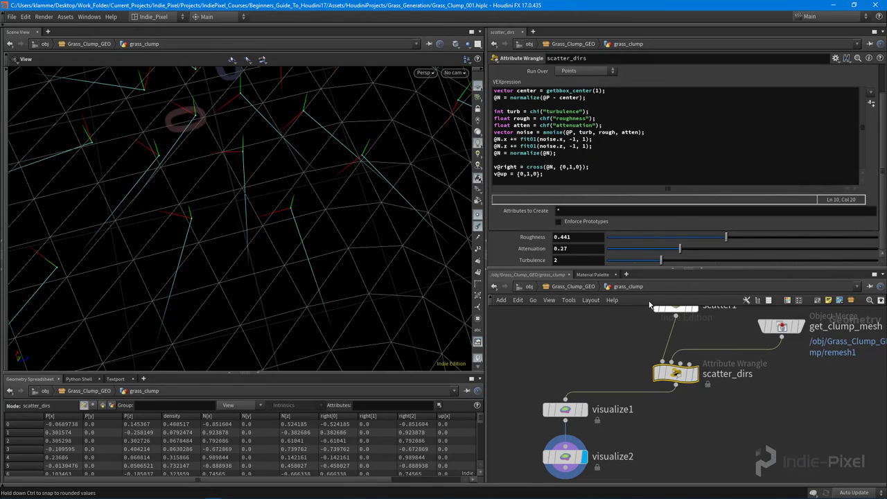
scroll(166, 231, down, 10)
drag(313, 229, 360, 239)
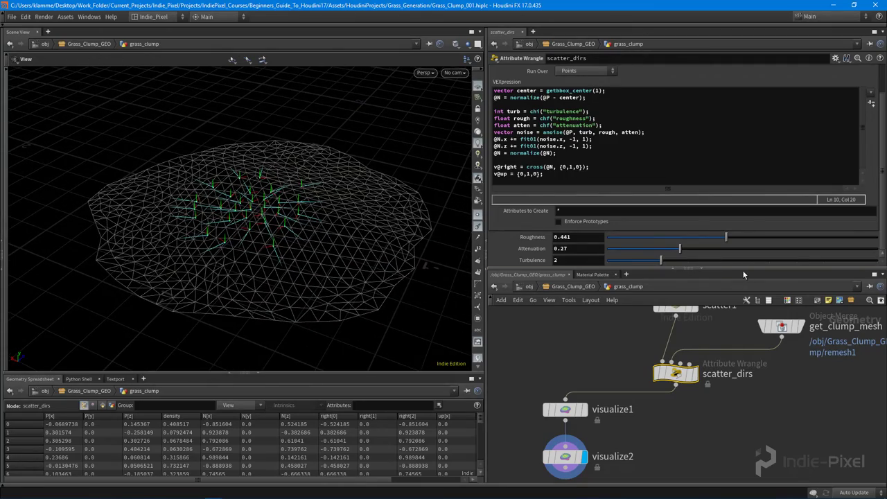
- Enlarge the network editor, then select visualize1 and visualize2 together and move them slightly farther away from scatter_dirs
drag(738, 267, 738, 188)
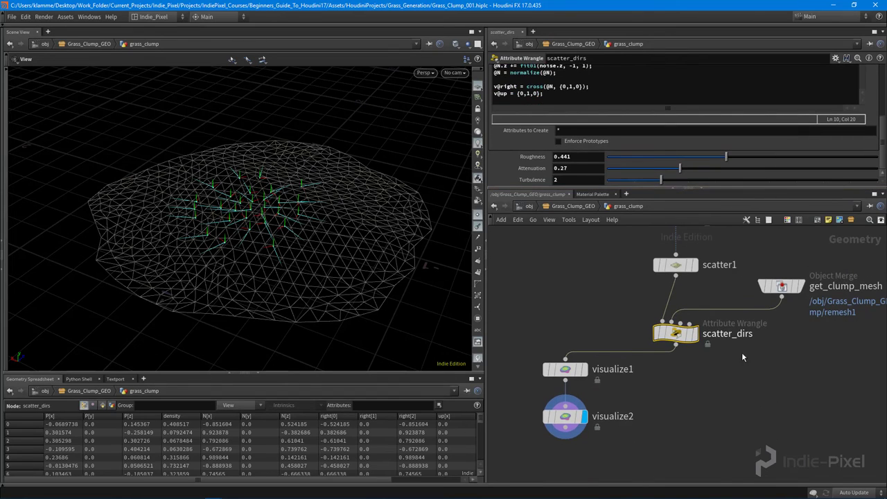
scroll(738, 348, down, 4)
scroll(698, 425, down, 2)
scroll(592, 374, down, 2)
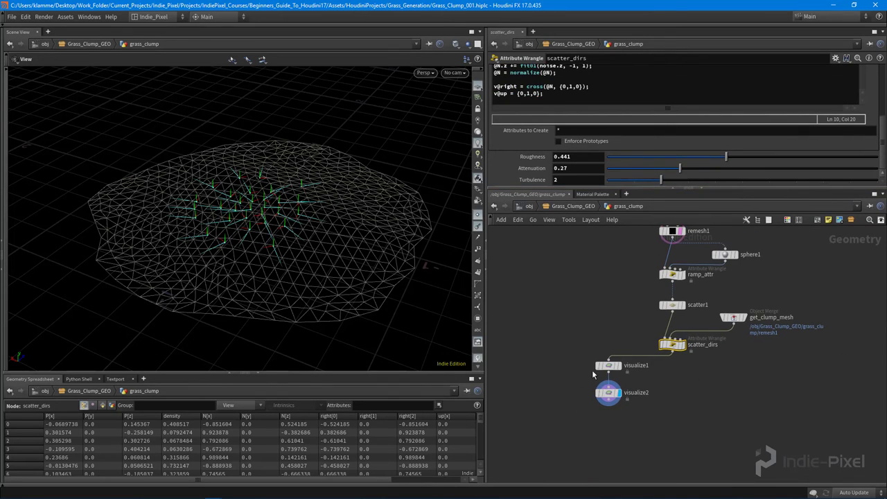
drag(620, 413, 591, 392)
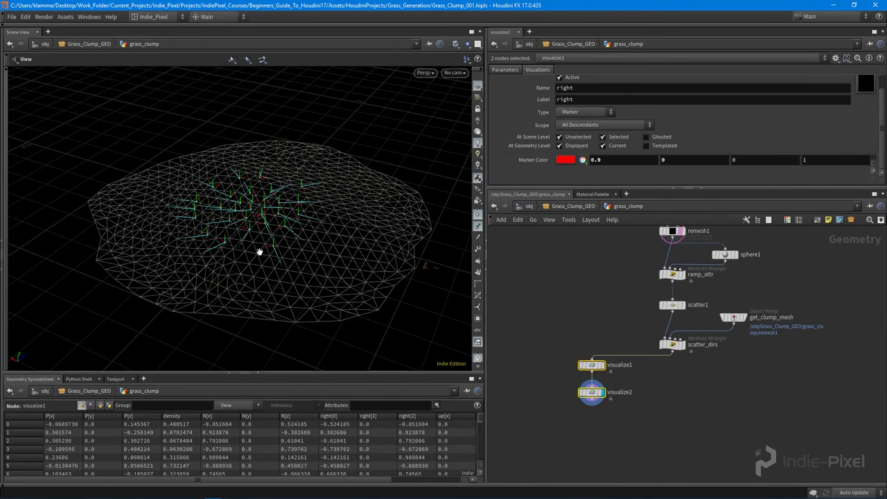
drag(257, 251, 280, 227)
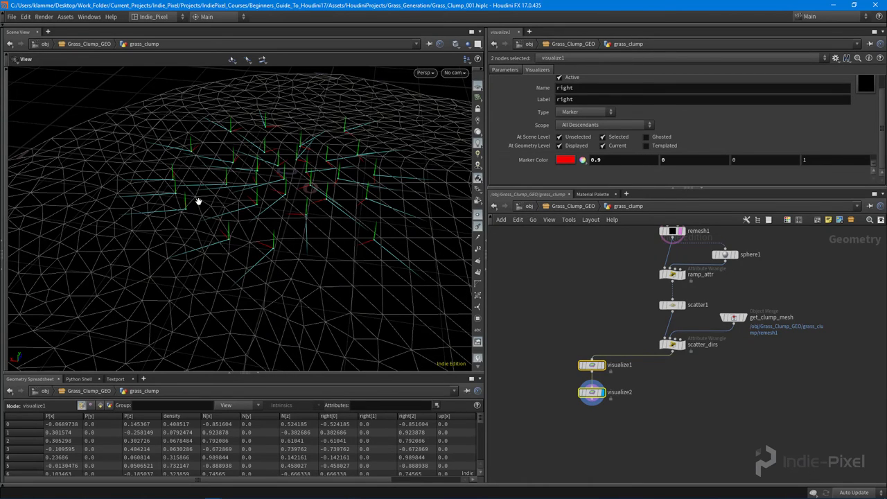
drag(198, 203, 368, 184)
drag(373, 241, 294, 232)
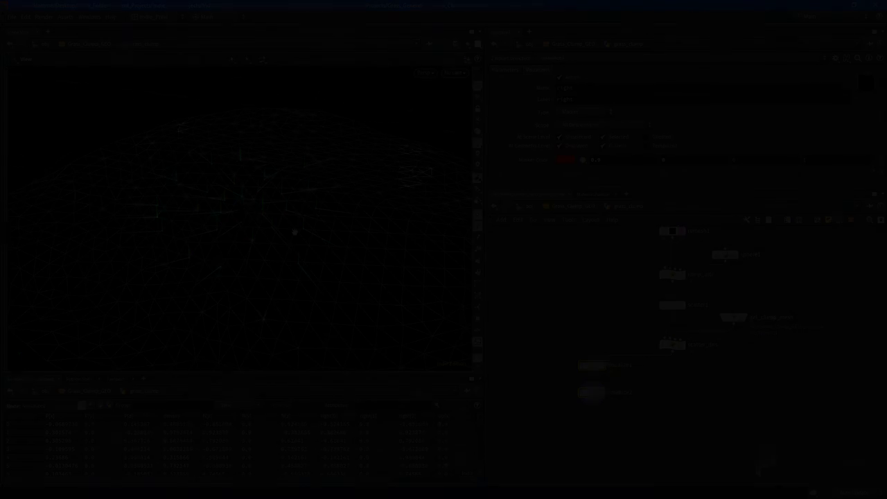